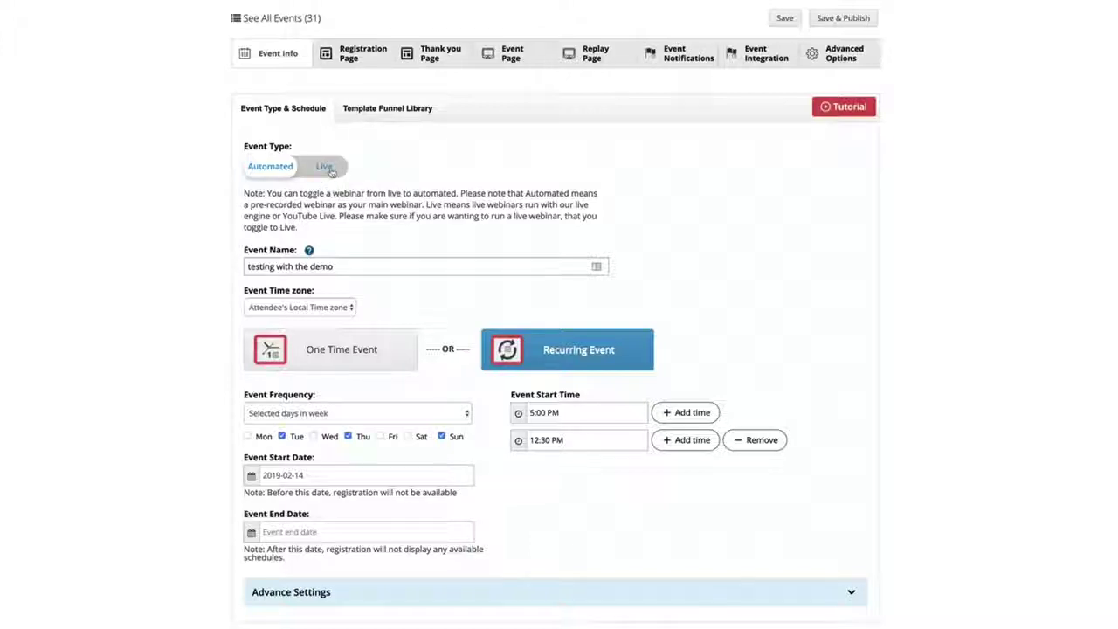
- Switch the event type between Automated and Live to compare their schedule options, and leave it set to Live
click(332, 172)
click(323, 169)
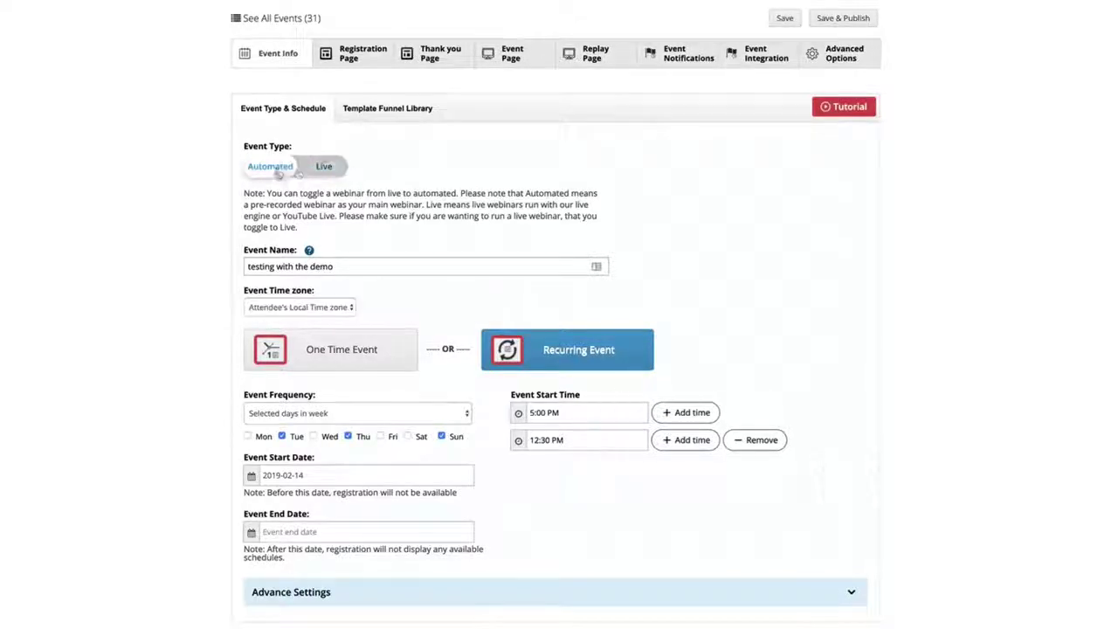
click(324, 170)
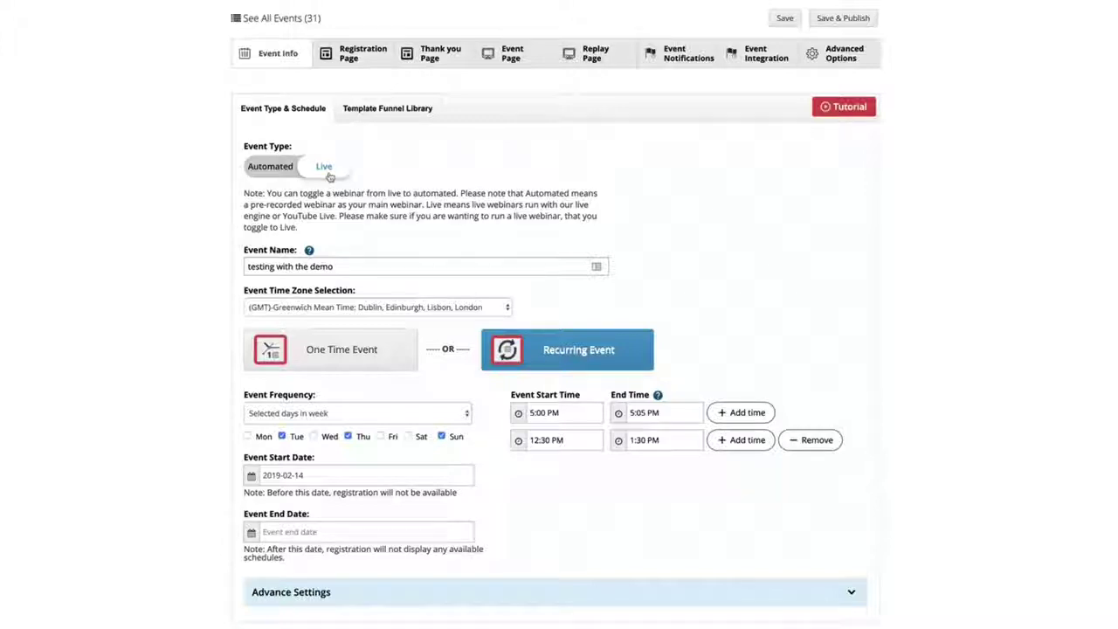
click(269, 173)
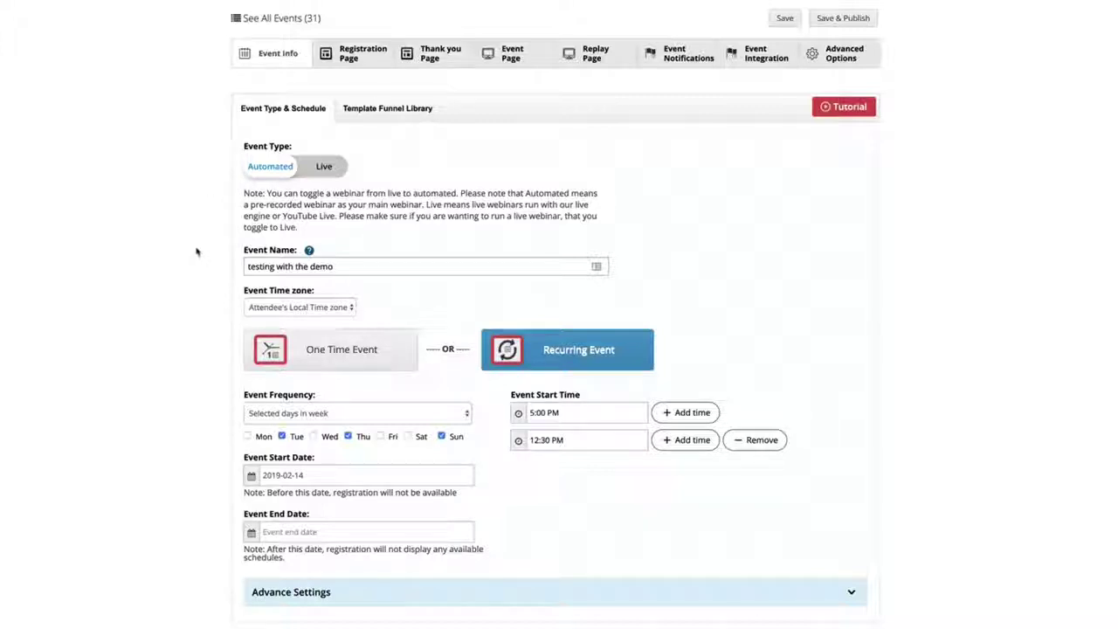
click(323, 168)
click(267, 175)
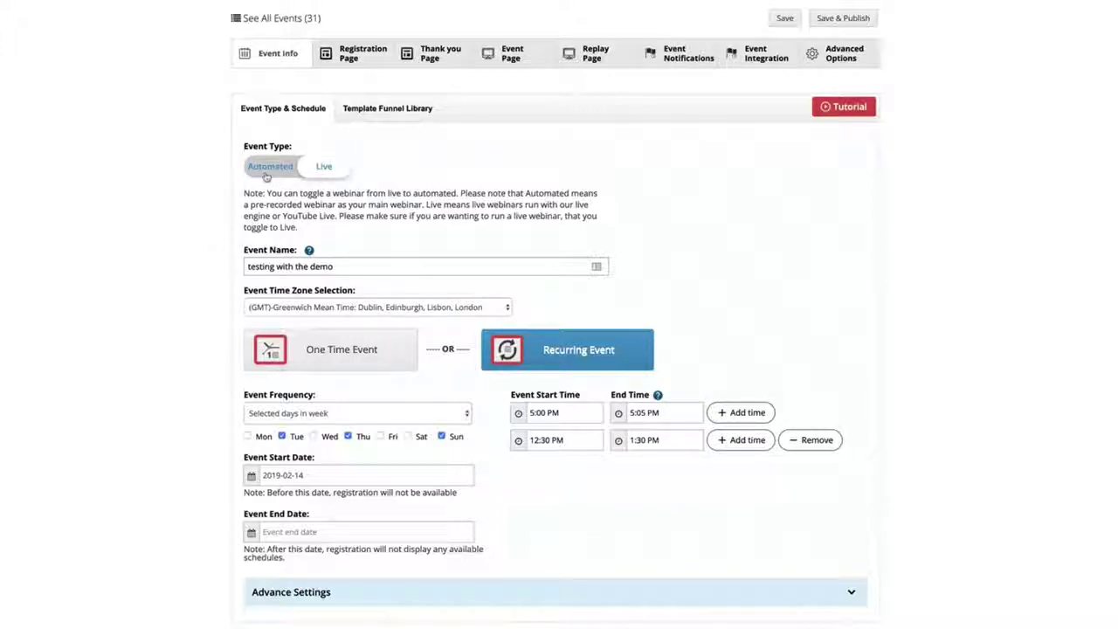
click(266, 177)
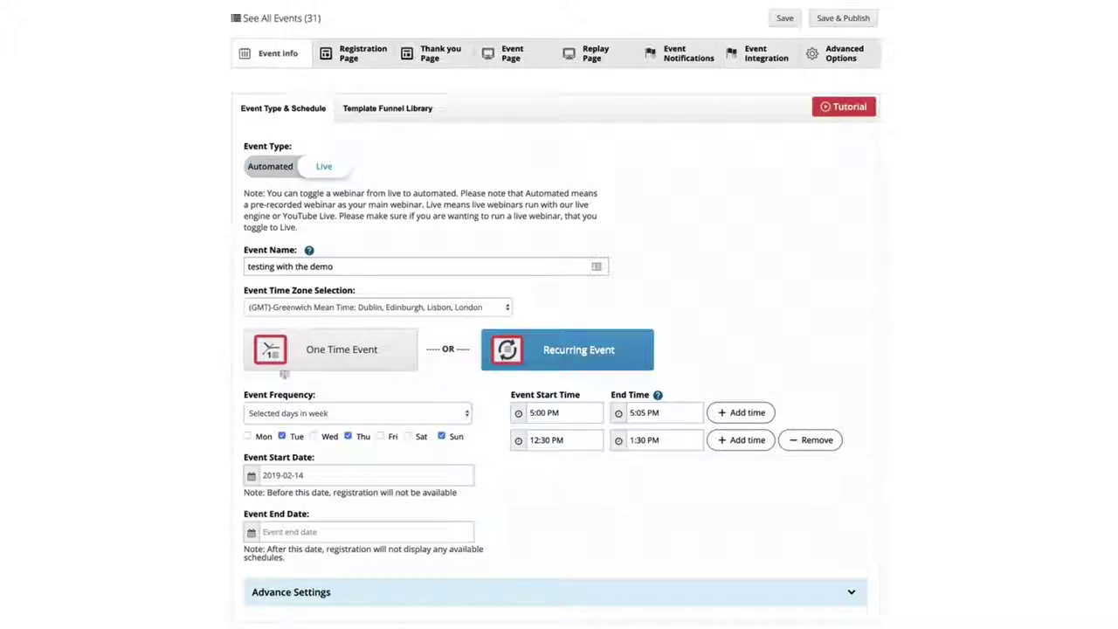
- Preview the One Time Event schedule and return the event to Recurring Event
click(341, 360)
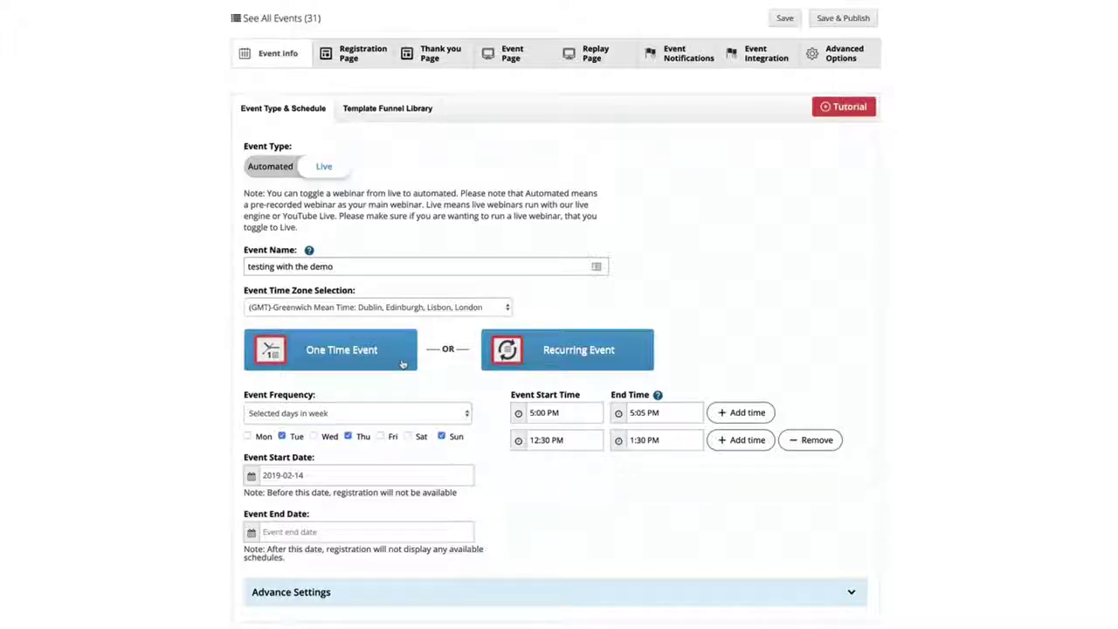
click(403, 364)
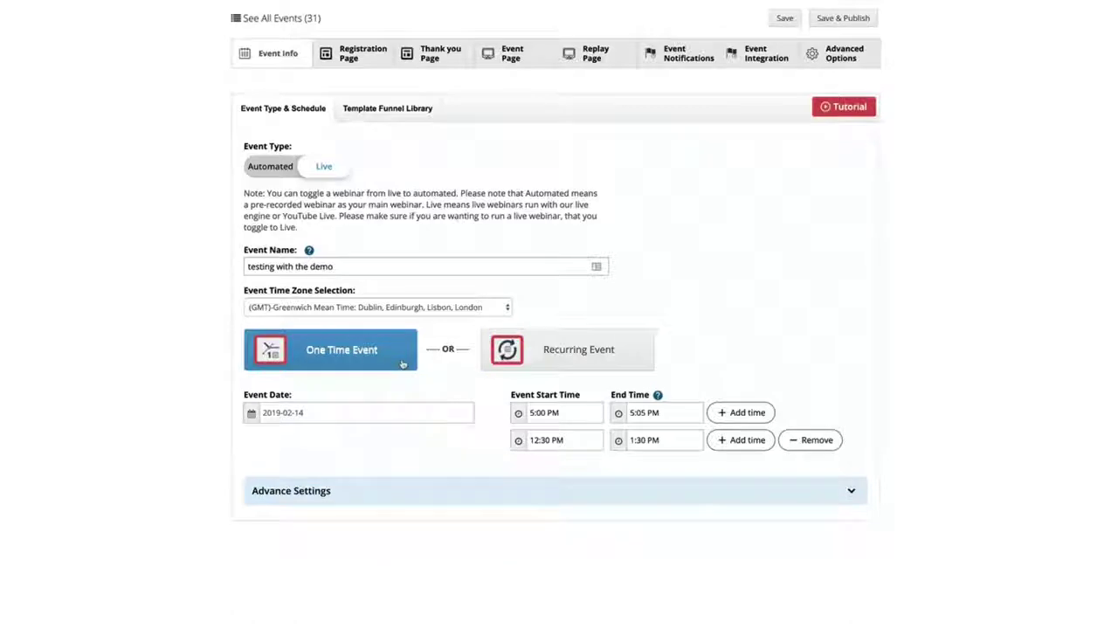
click(572, 361)
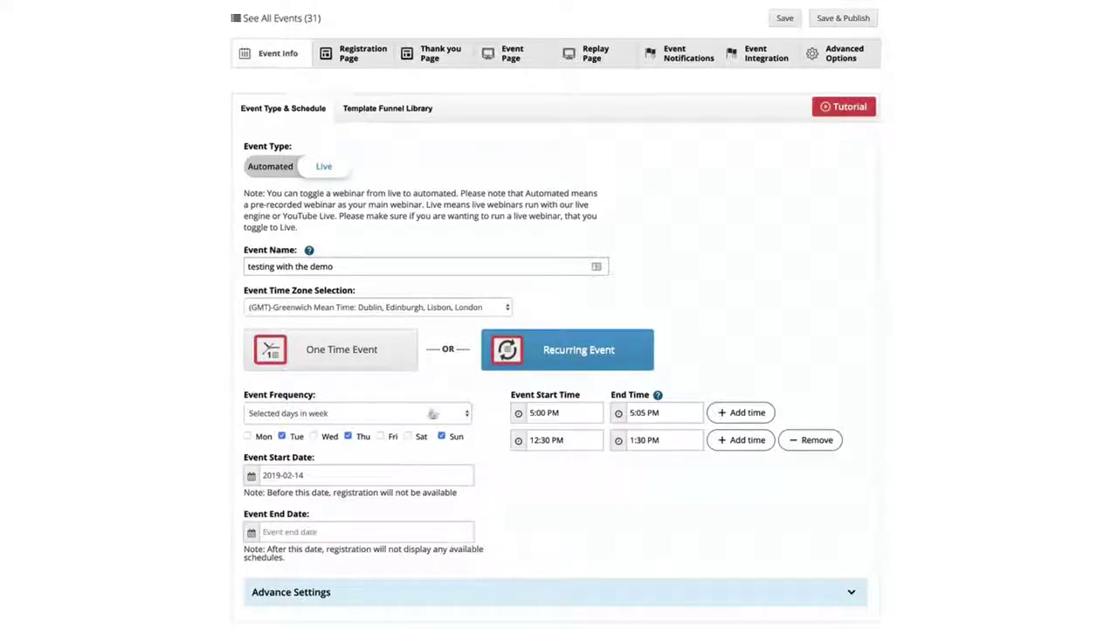
- Switch the event frequency to Specific Dates and back to Selected days in week, and check the Advance Settings section
click(428, 413)
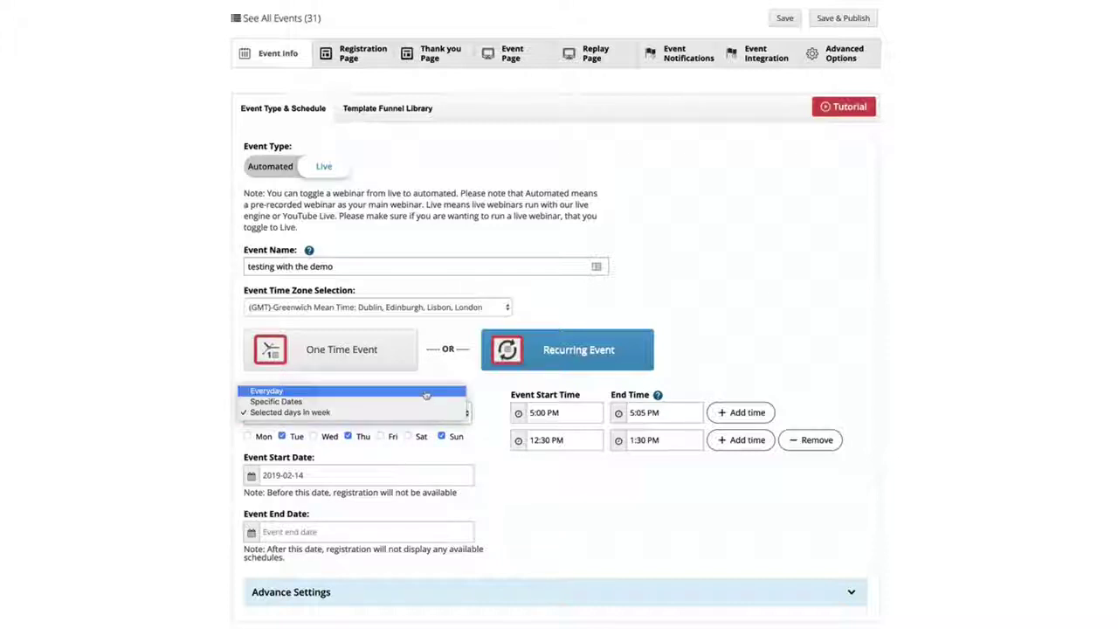
click(417, 402)
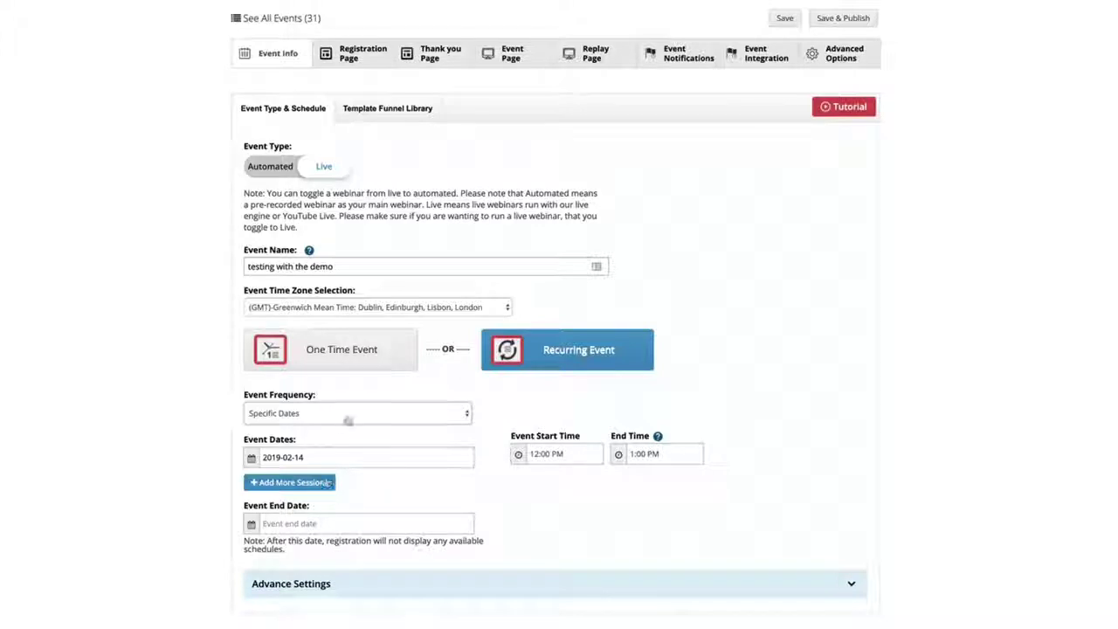
click(343, 416)
click(338, 426)
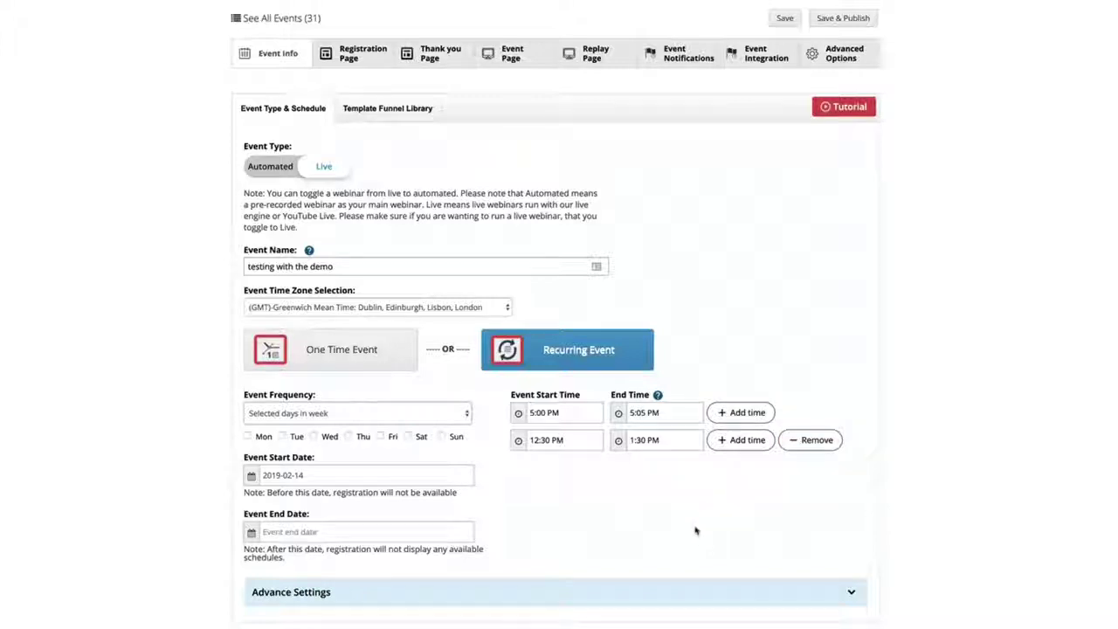
click(692, 594)
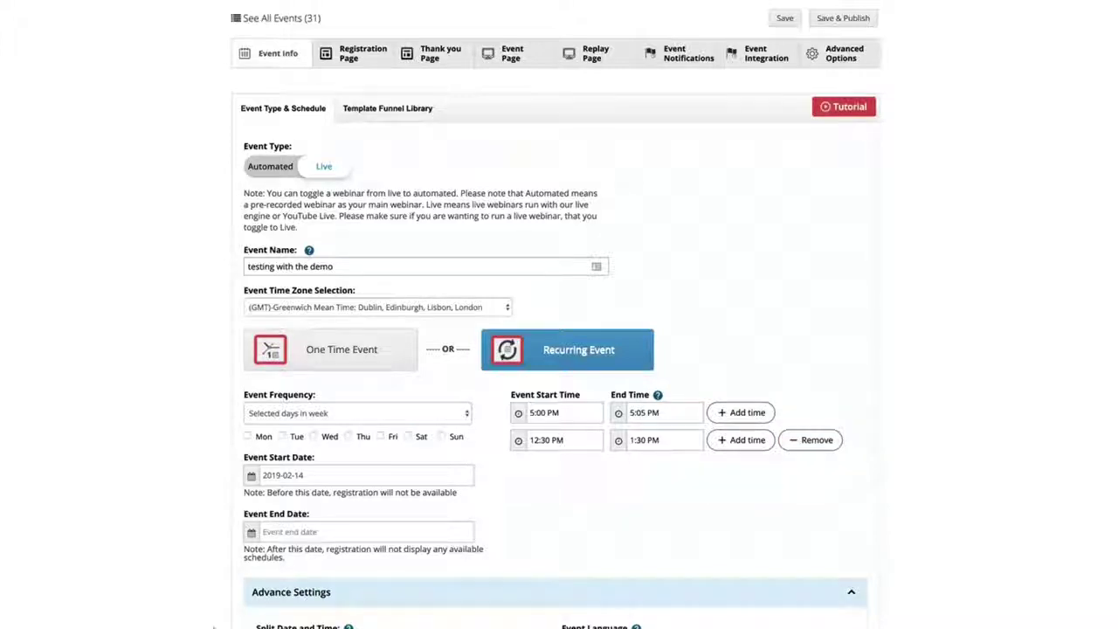
click(467, 594)
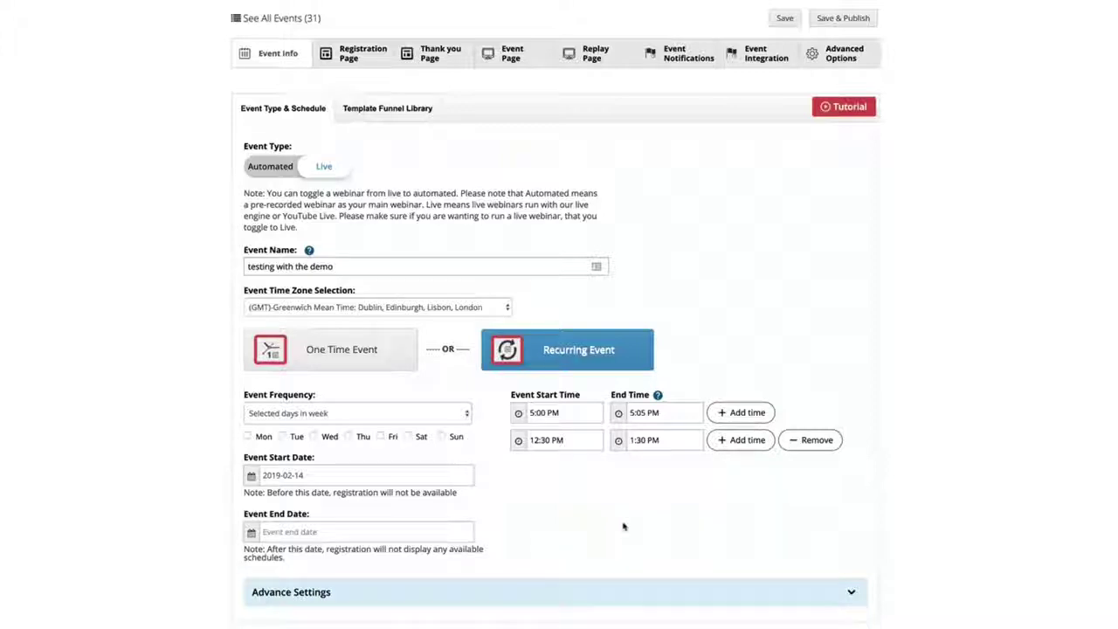
- Review the registration page's content settings: headline, sub headline, main display options, video URL and event description
click(367, 61)
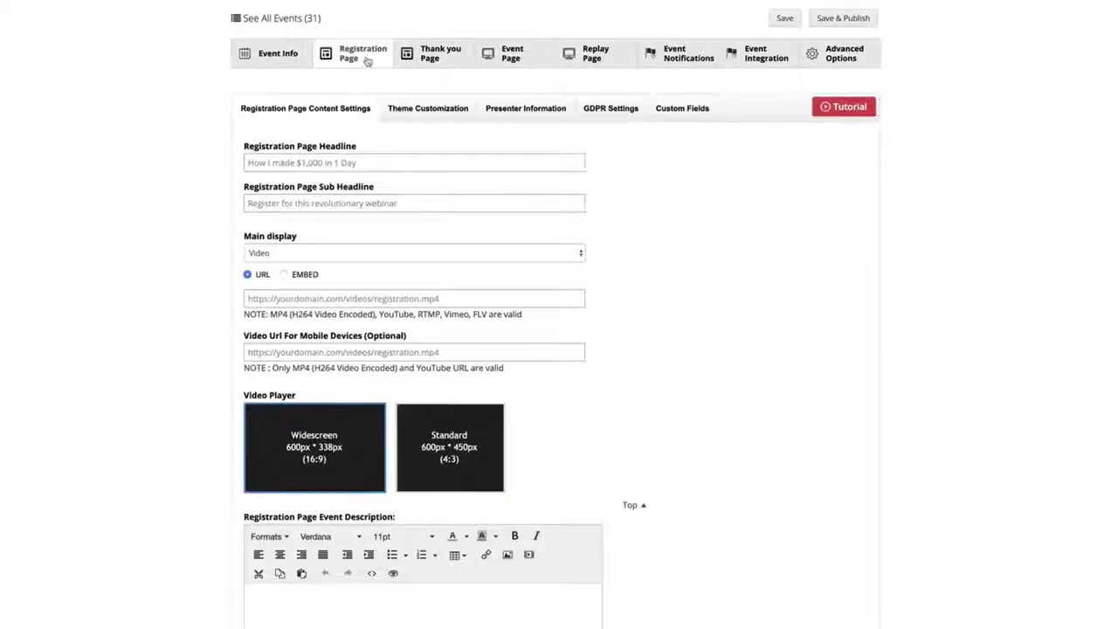
click(362, 163)
click(311, 200)
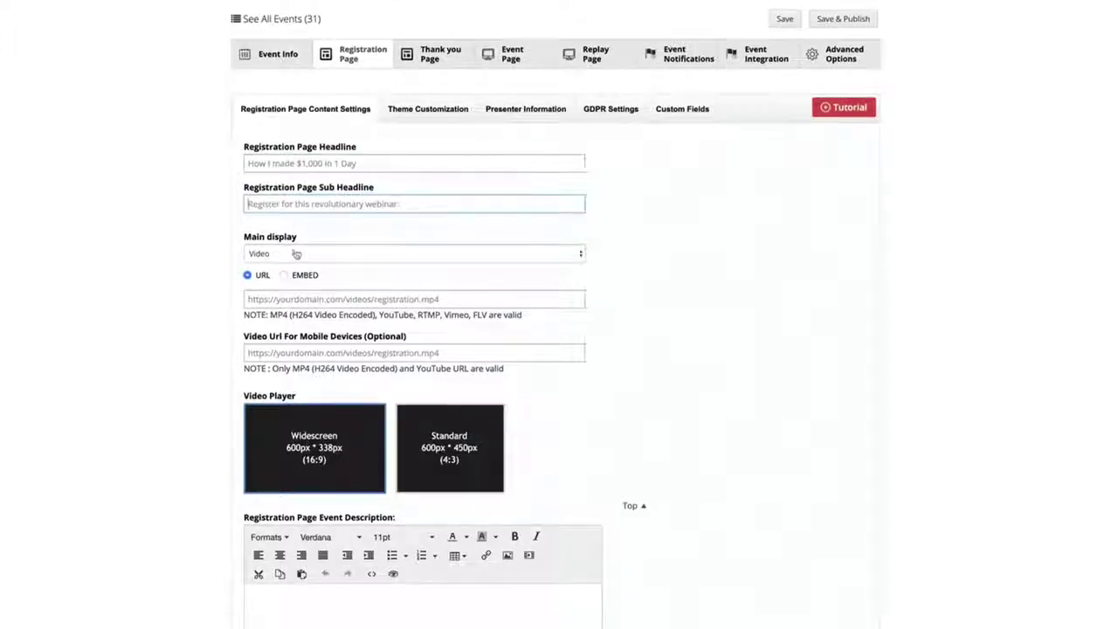
click(296, 253)
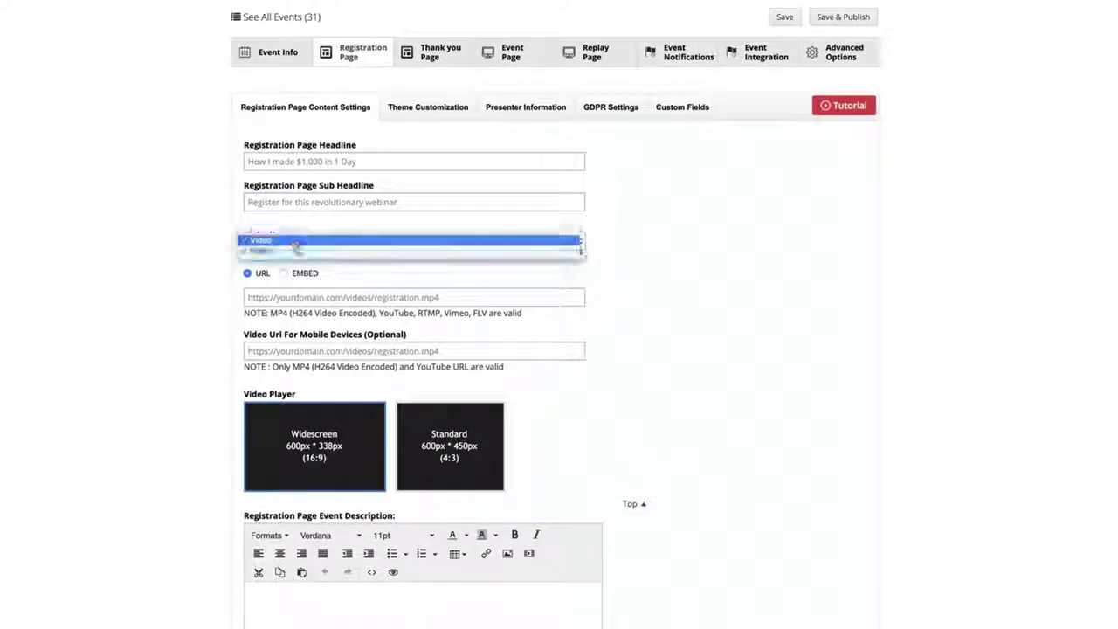
click(296, 247)
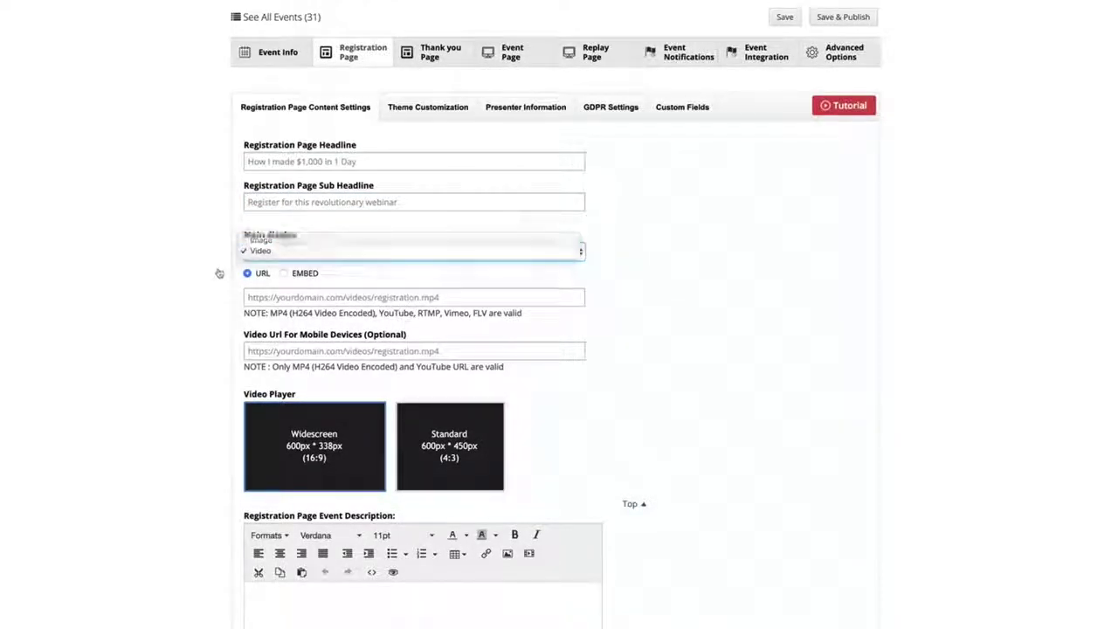
click(301, 297)
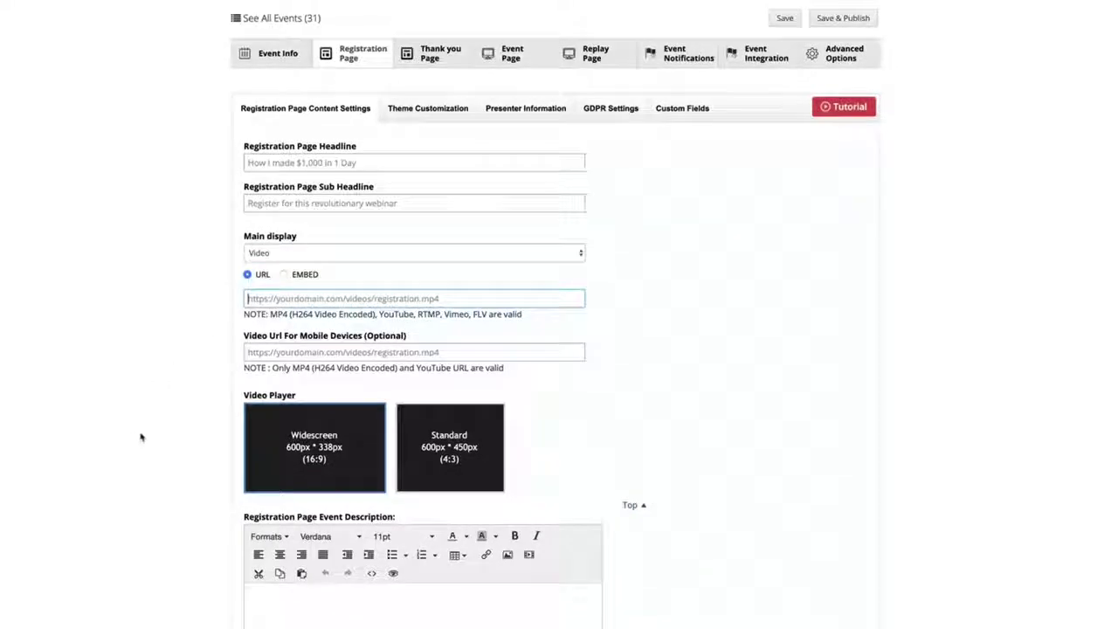
click(453, 624)
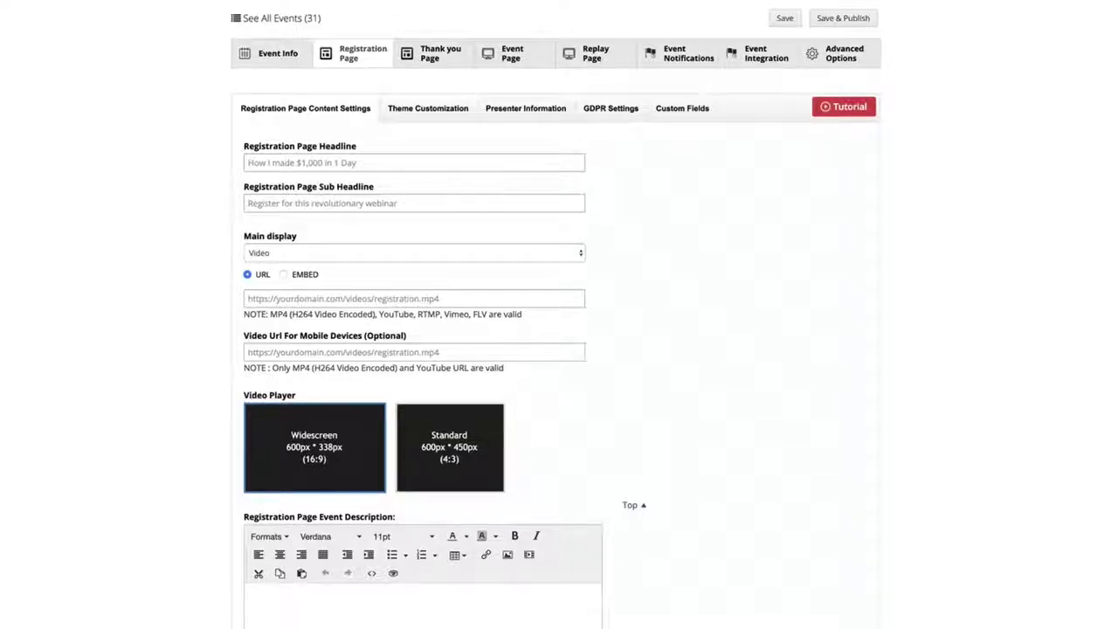
- Review the registration page's theme customization, presenter information, GDPR and custom field settings
click(427, 107)
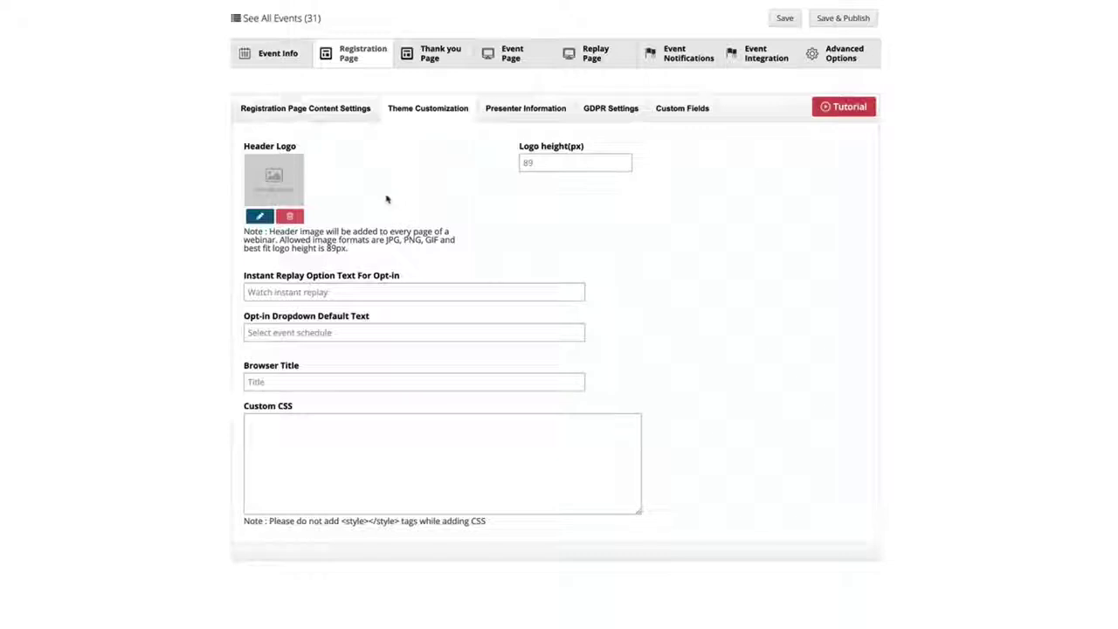
click(385, 487)
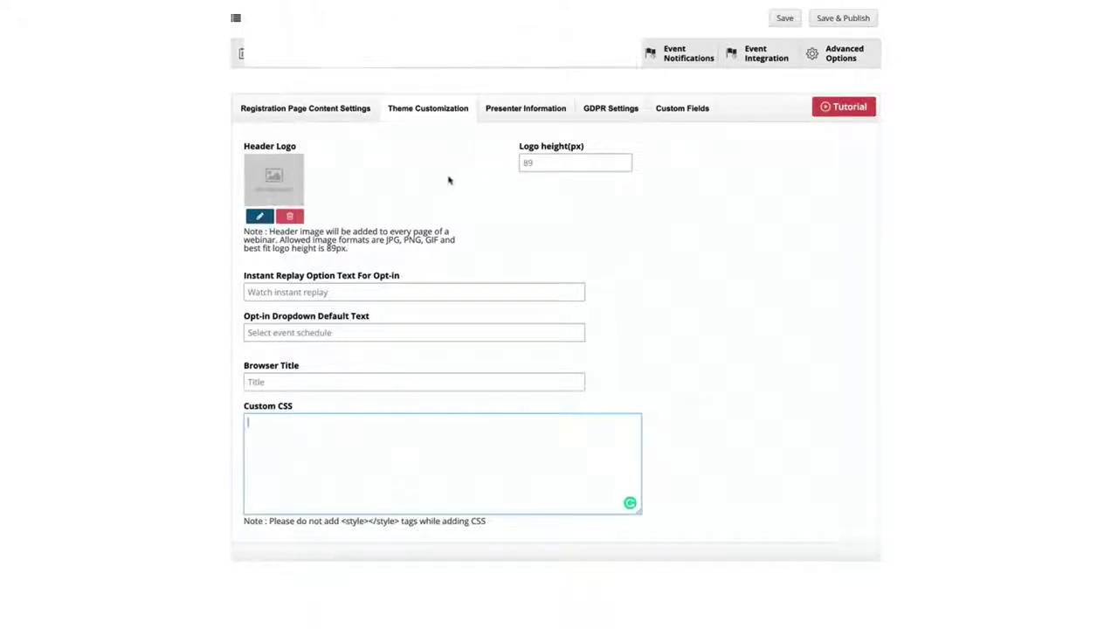
click(534, 112)
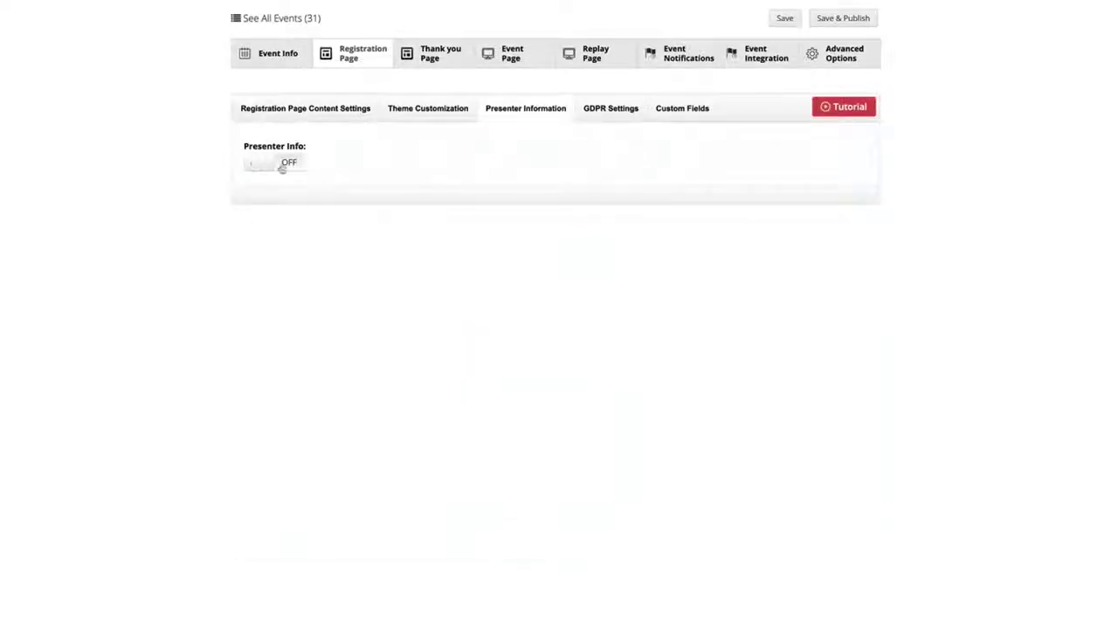
click(611, 113)
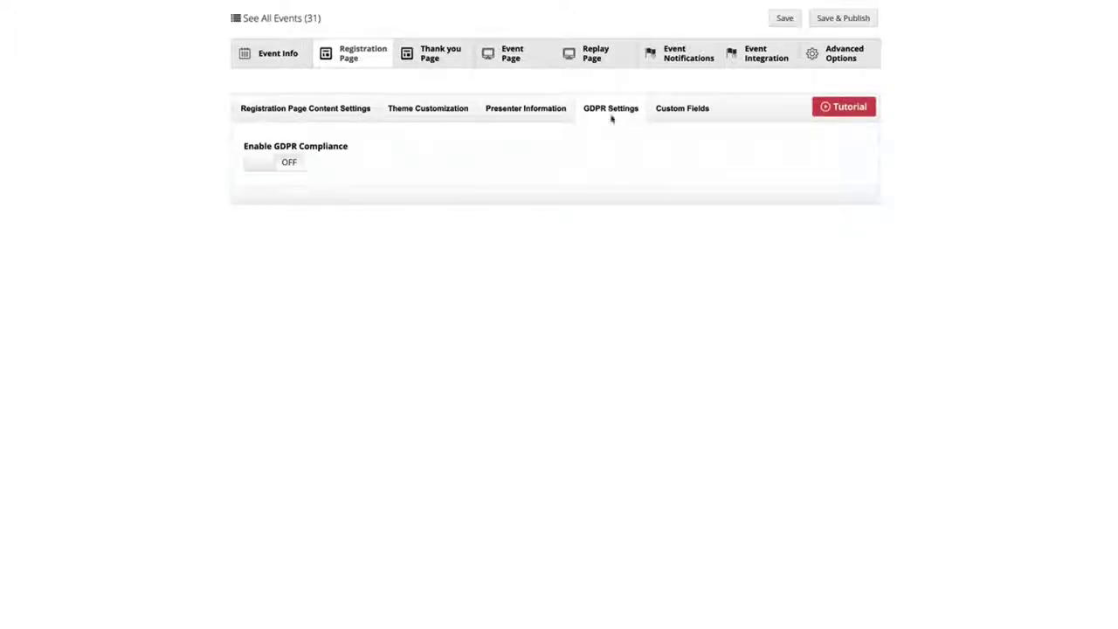
click(673, 120)
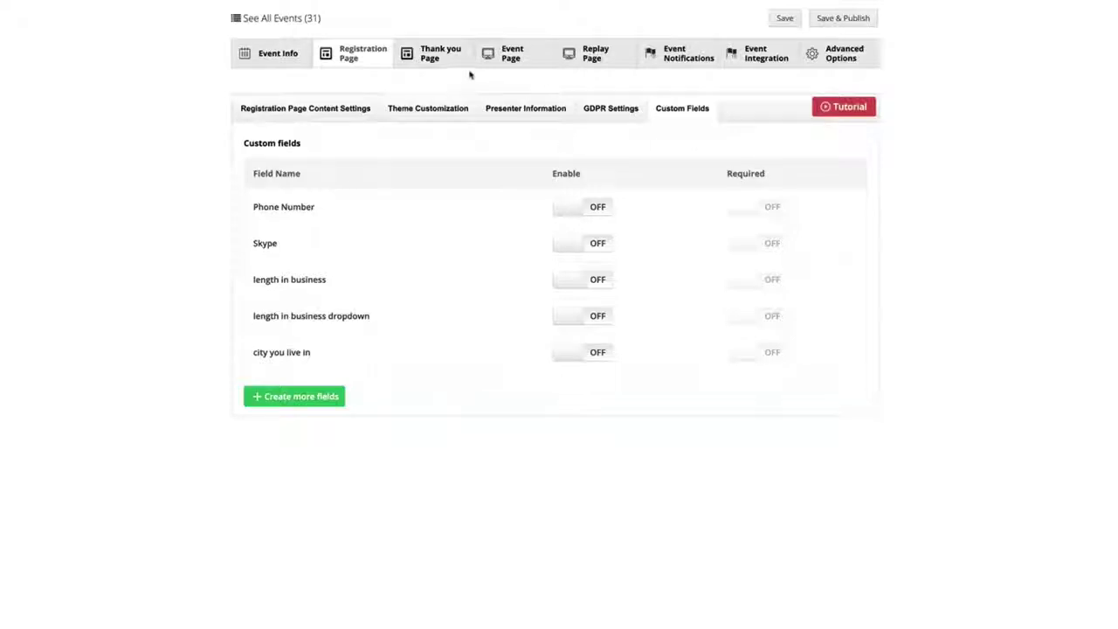
- Review the thank you page's content settings, including the main display choices and the description editor
click(434, 59)
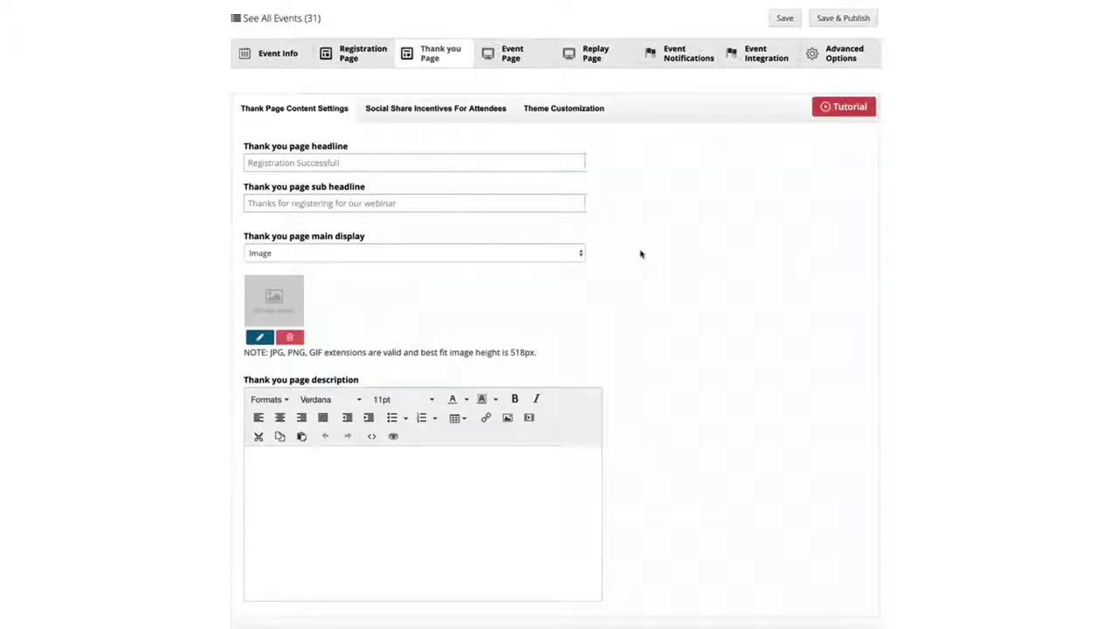
click(463, 259)
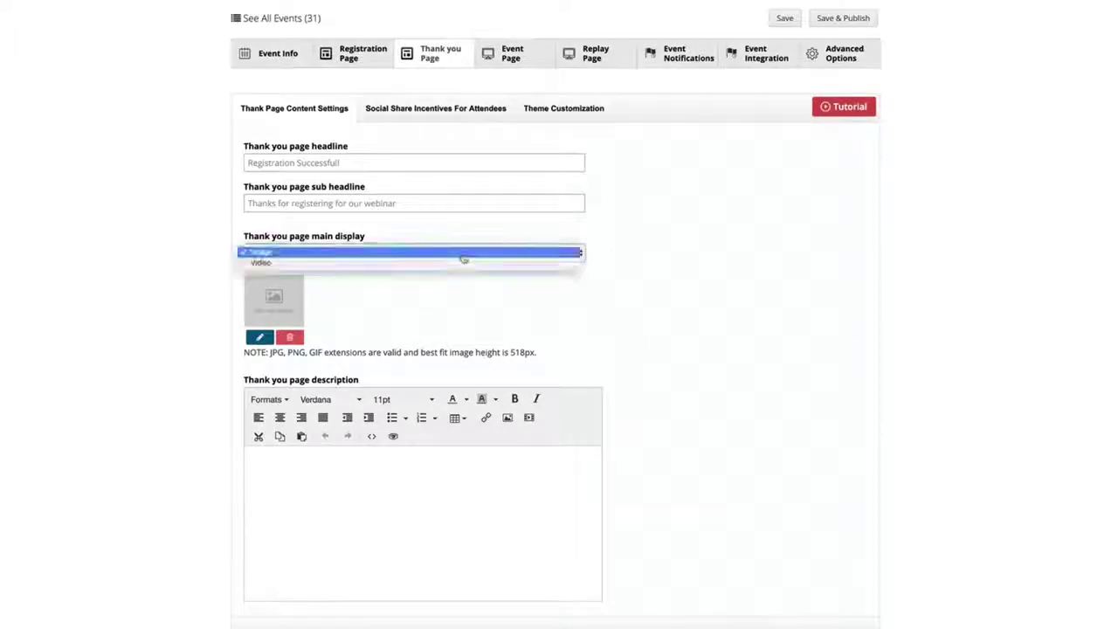
click(504, 327)
click(321, 496)
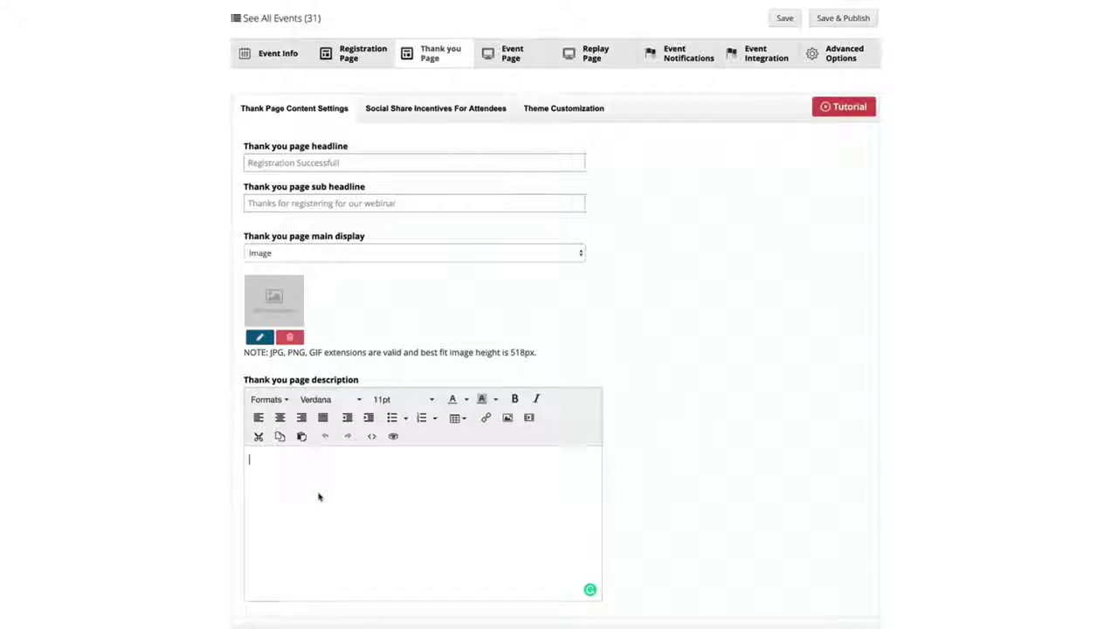
- Examine the thank you page's theme customization and social share incentive settings
click(569, 108)
click(411, 214)
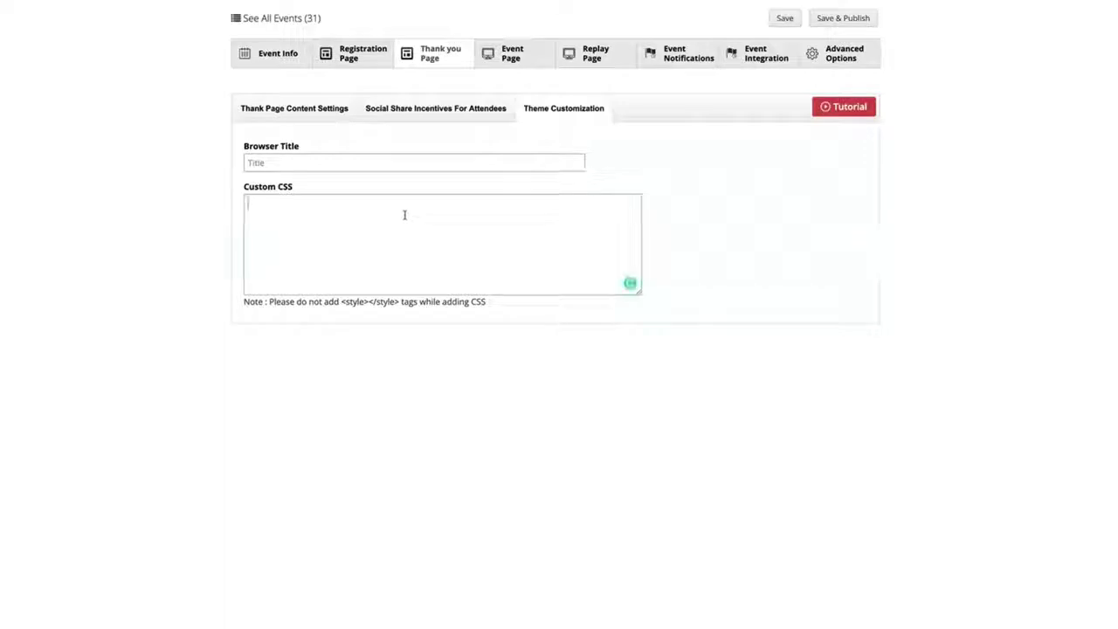
click(425, 114)
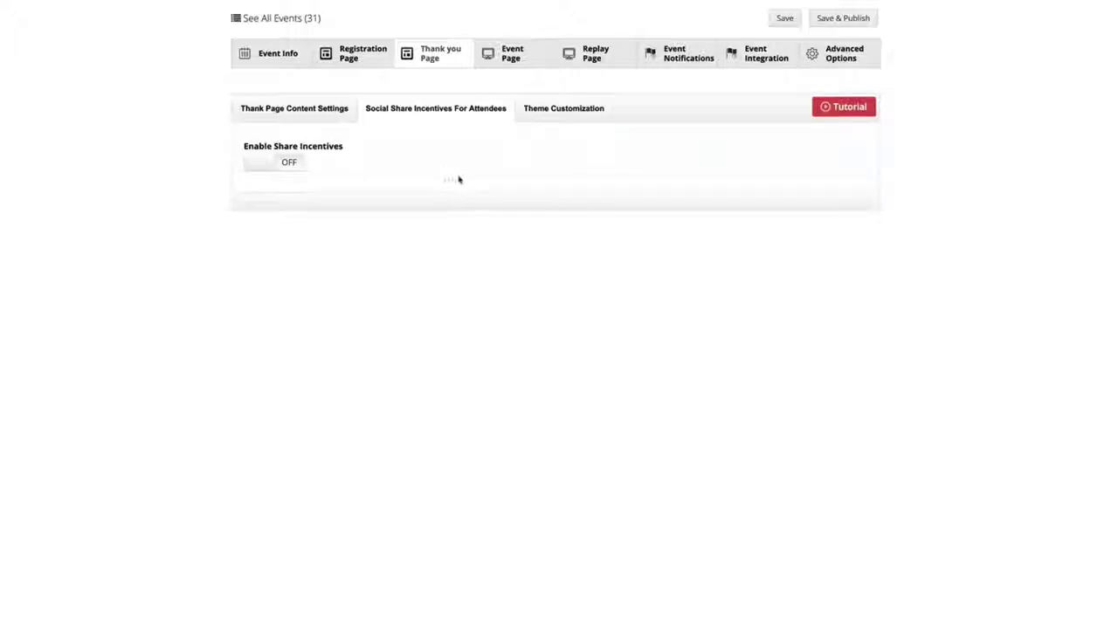
- Go through the event page's headline and sub headline fields and turn on the Event Page Description
click(514, 60)
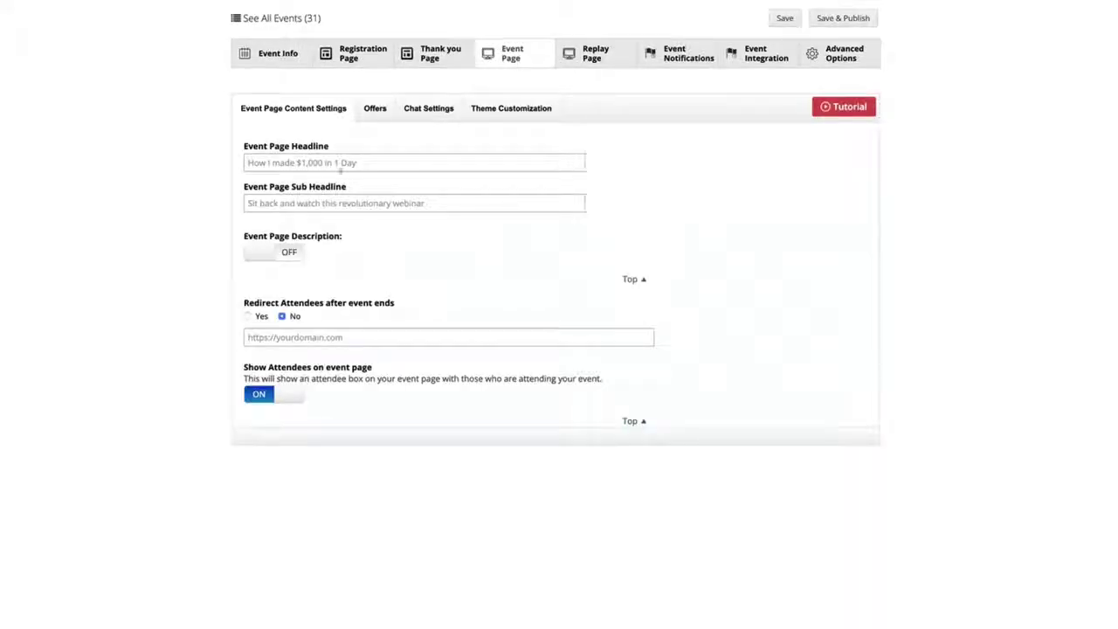
click(339, 162)
click(332, 203)
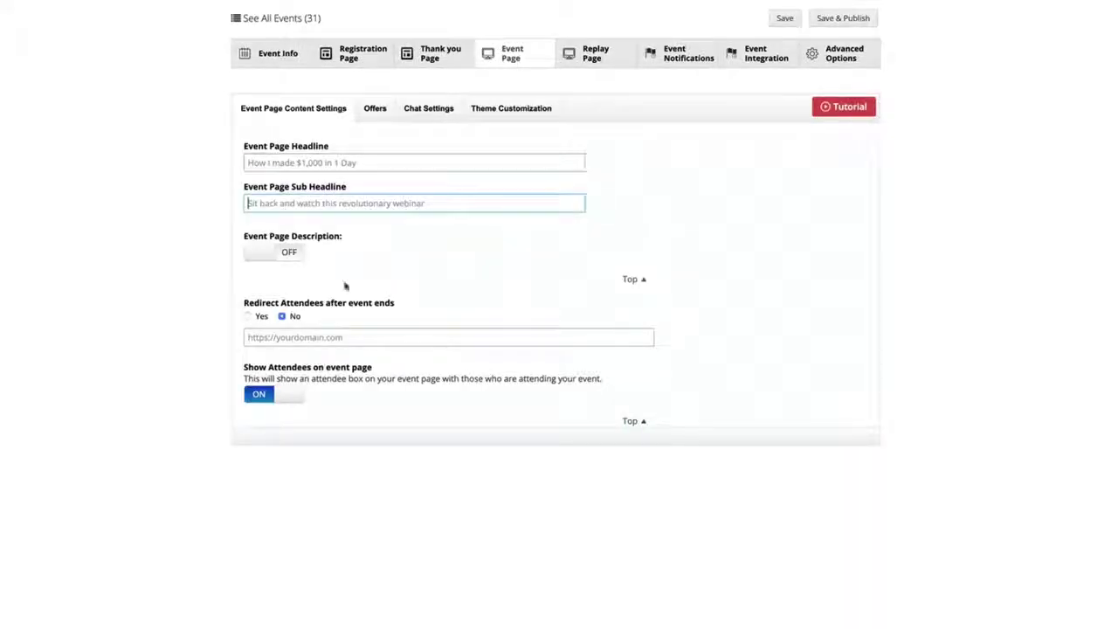
click(271, 252)
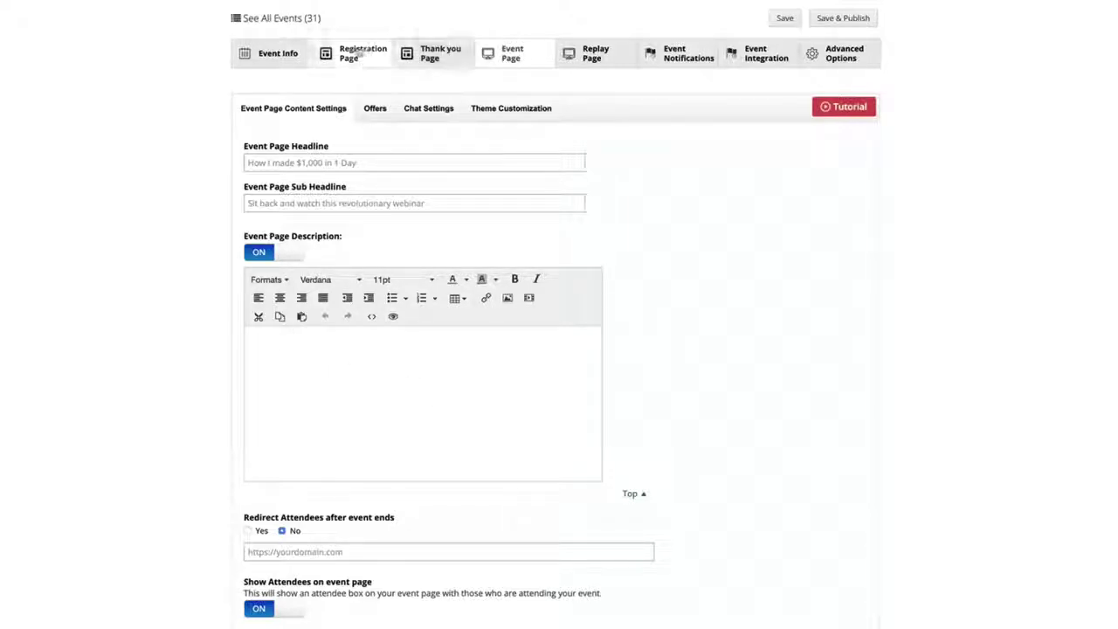
click(362, 376)
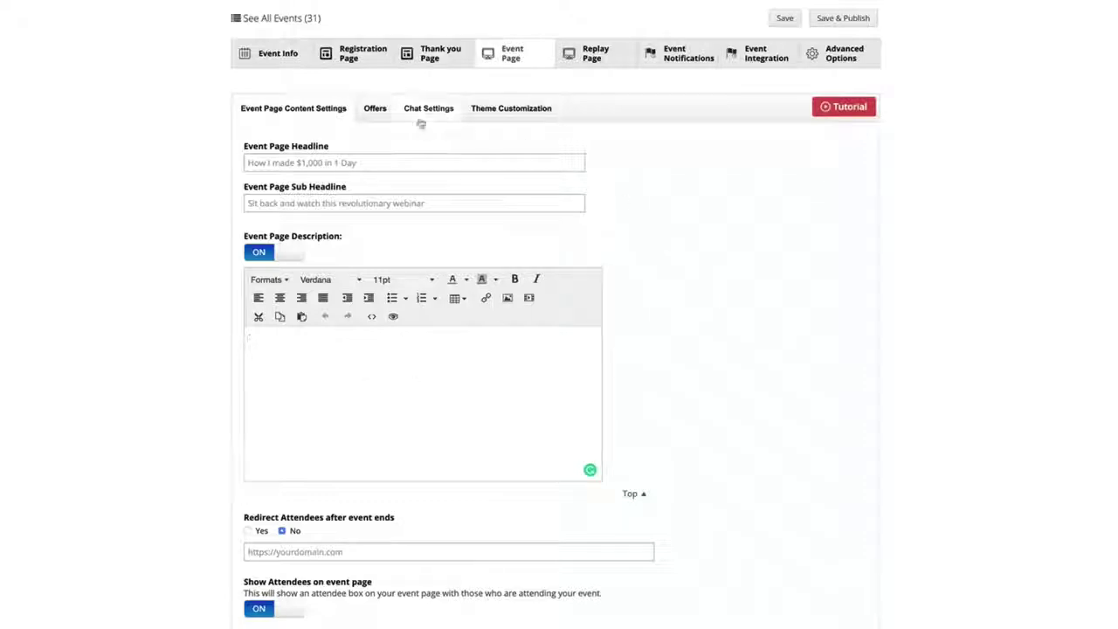
- Enable offers for the event page
click(374, 114)
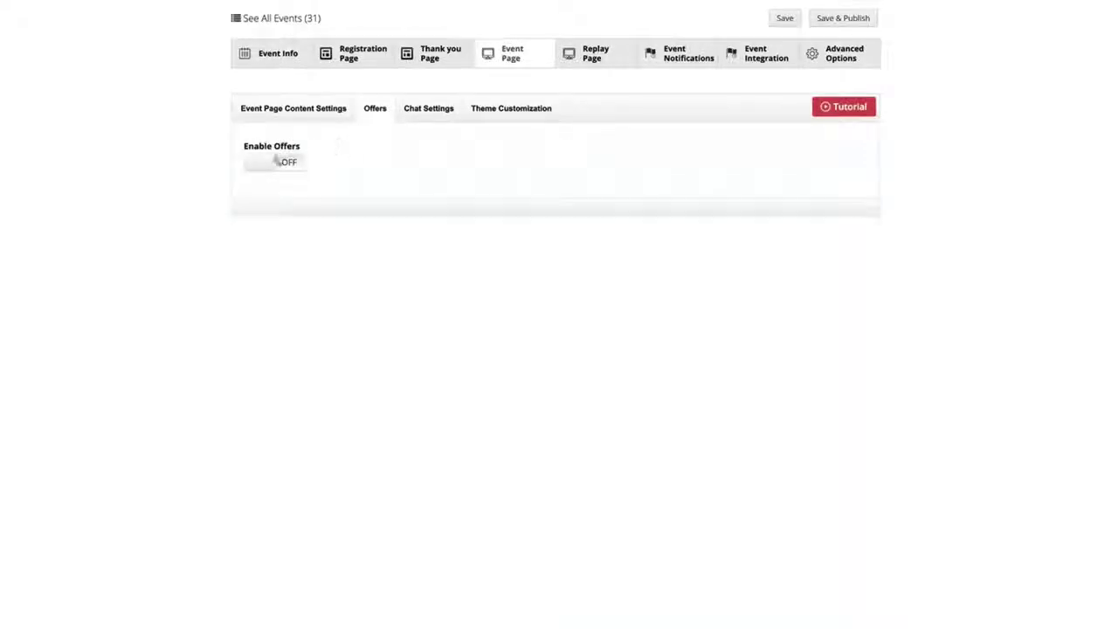
click(276, 162)
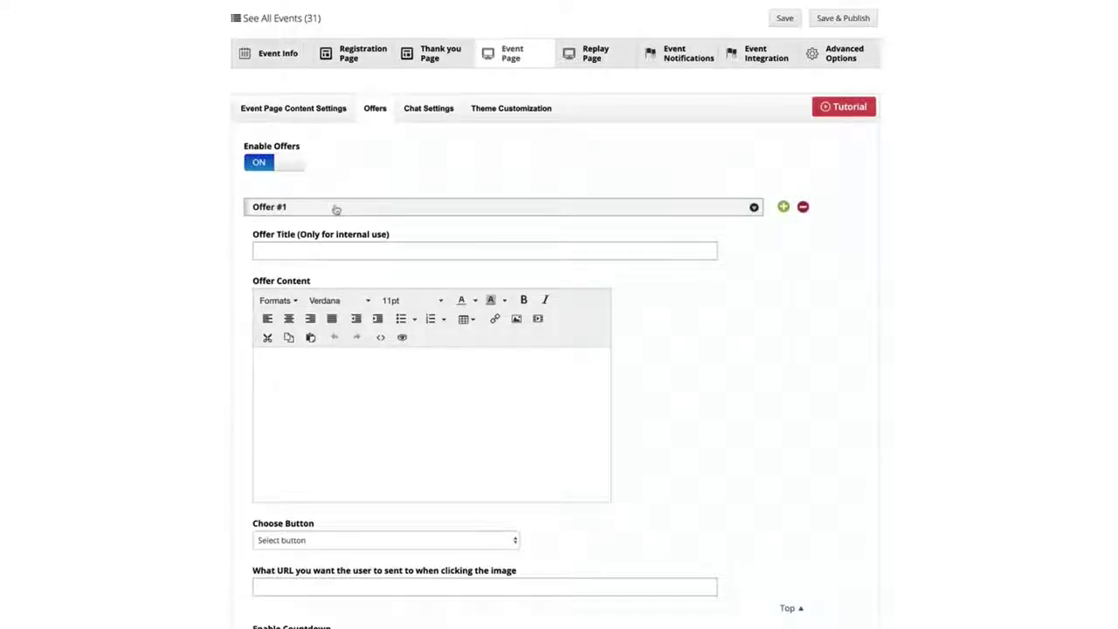
- Examine Offer #1's button choices and the destination URL field for its image
click(349, 540)
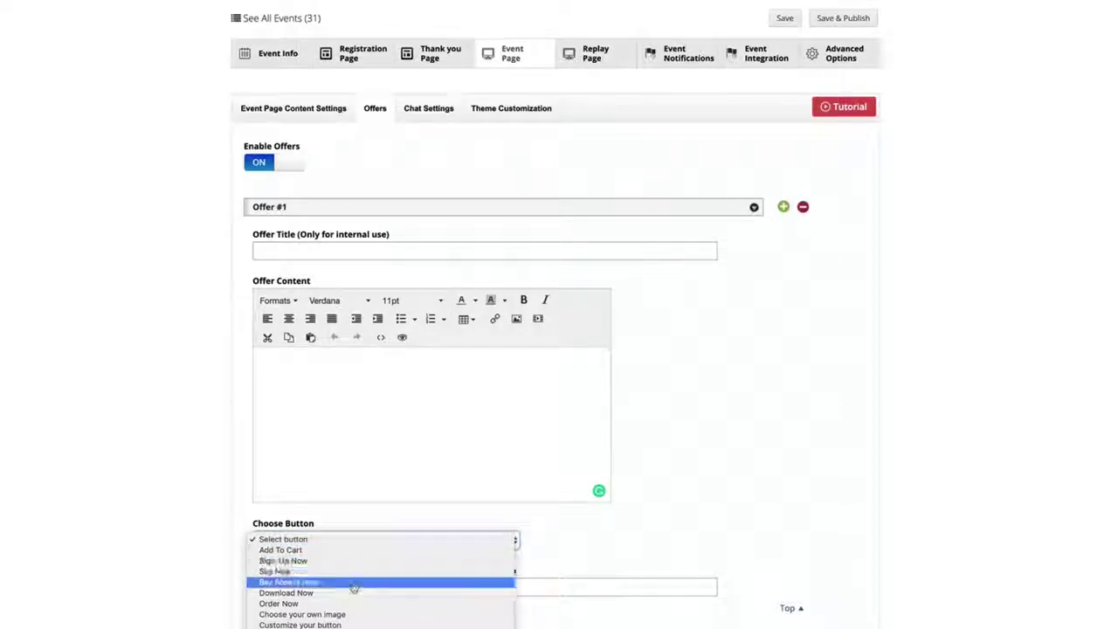
click(667, 524)
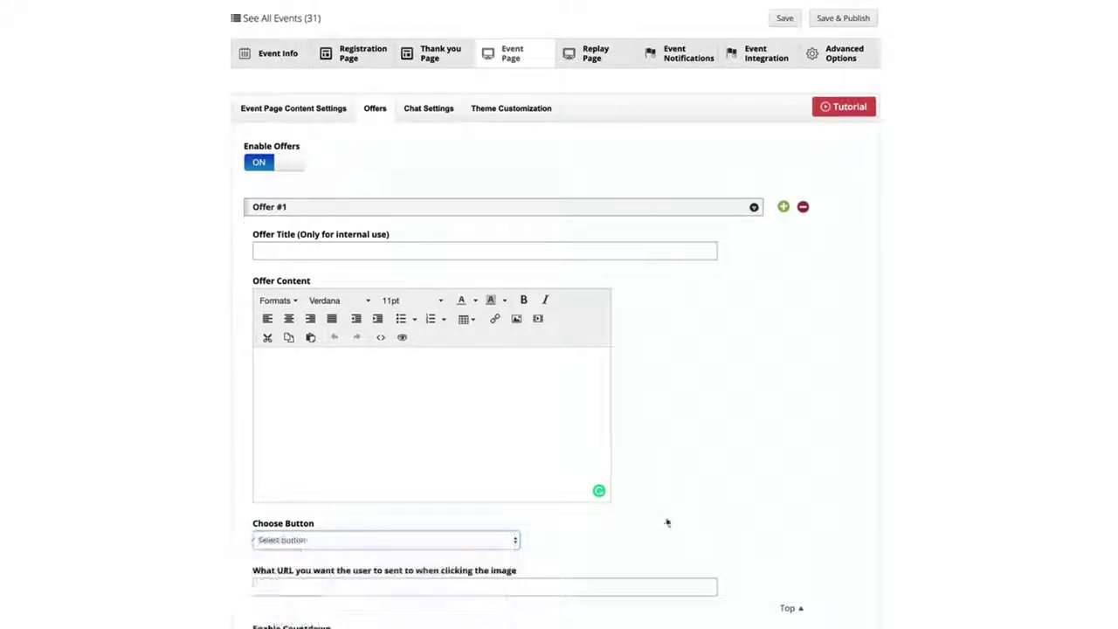
click(401, 588)
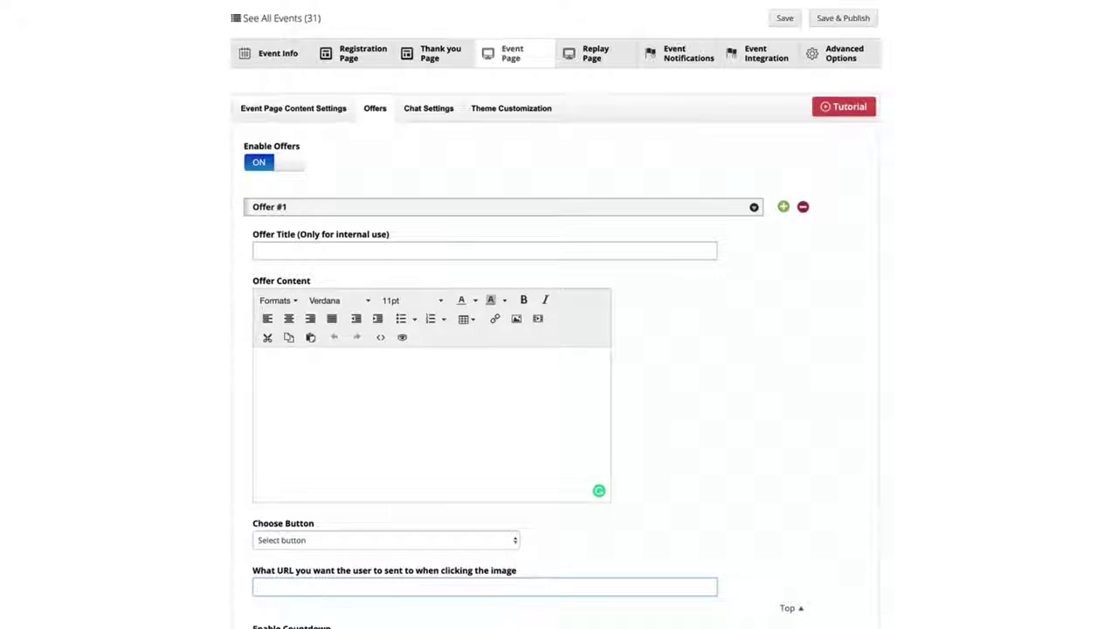
- Go through the event page's chat and theme customization settings and open the replay page settings
click(442, 111)
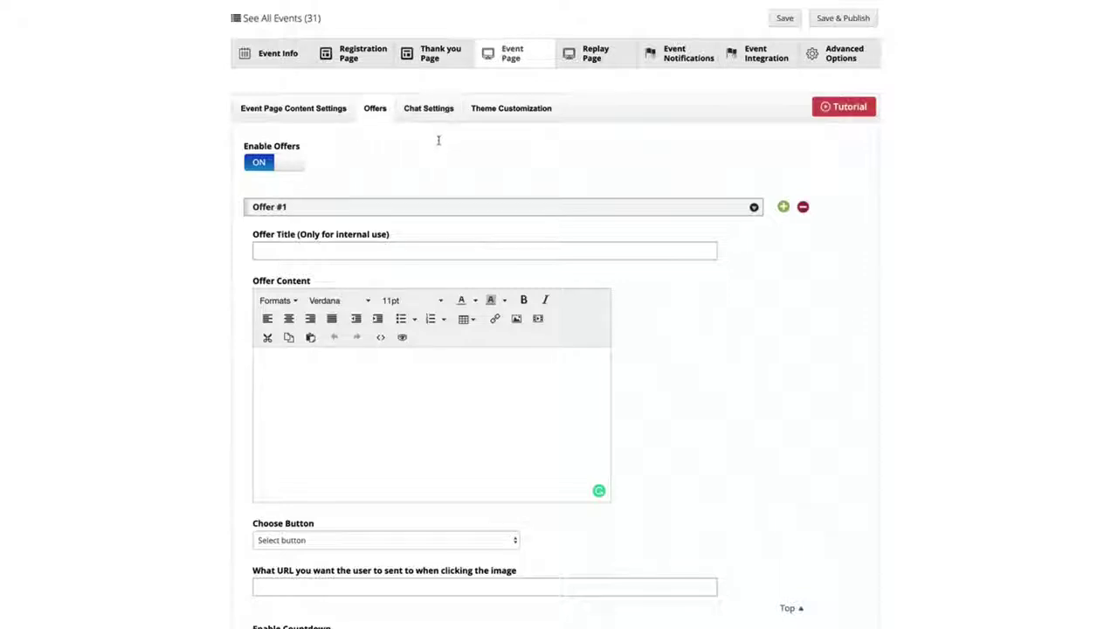
click(514, 113)
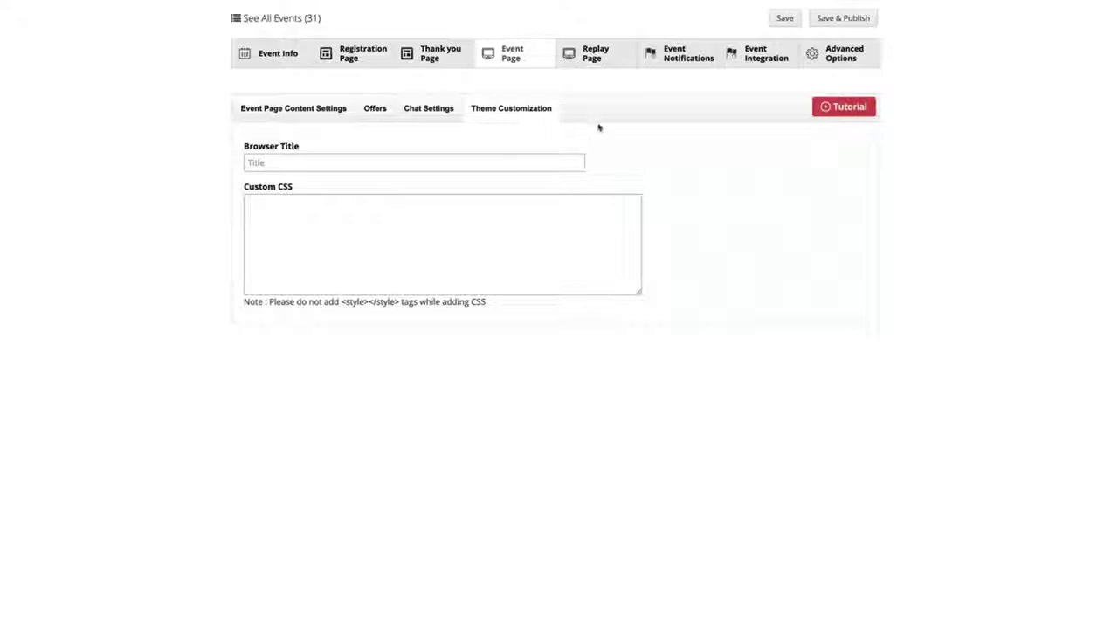
click(593, 55)
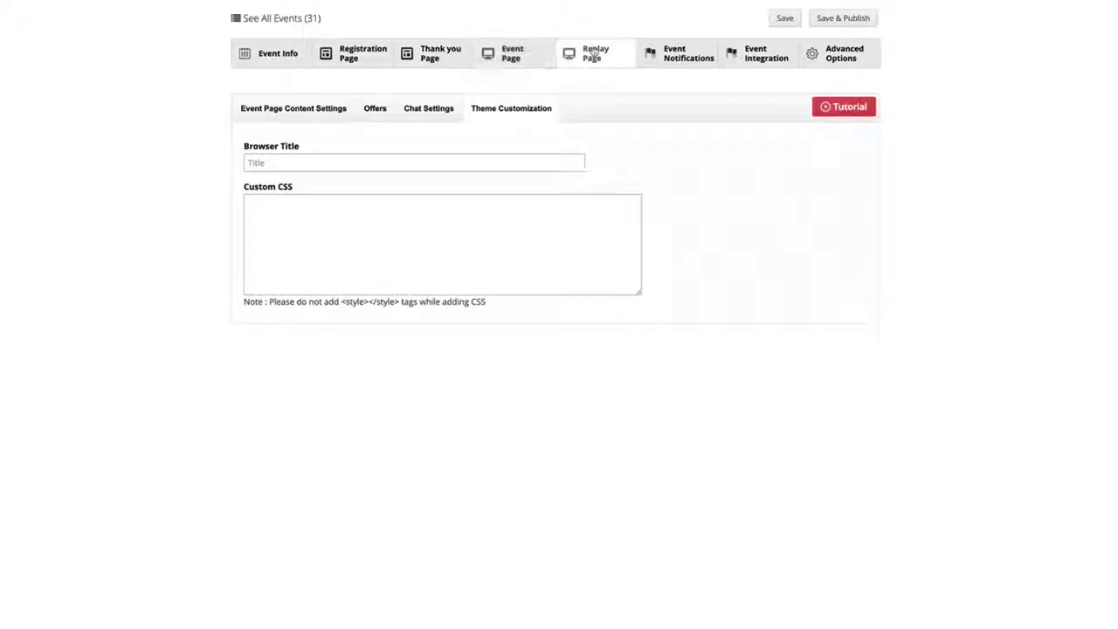
- Review the event notification settings for before and after the event
click(675, 56)
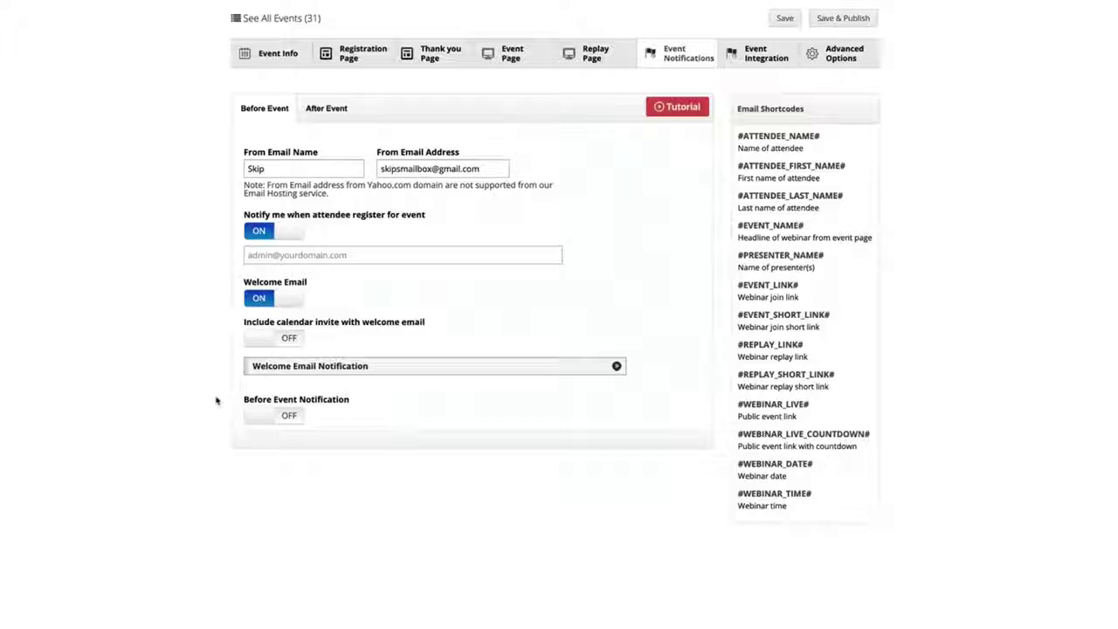
click(333, 111)
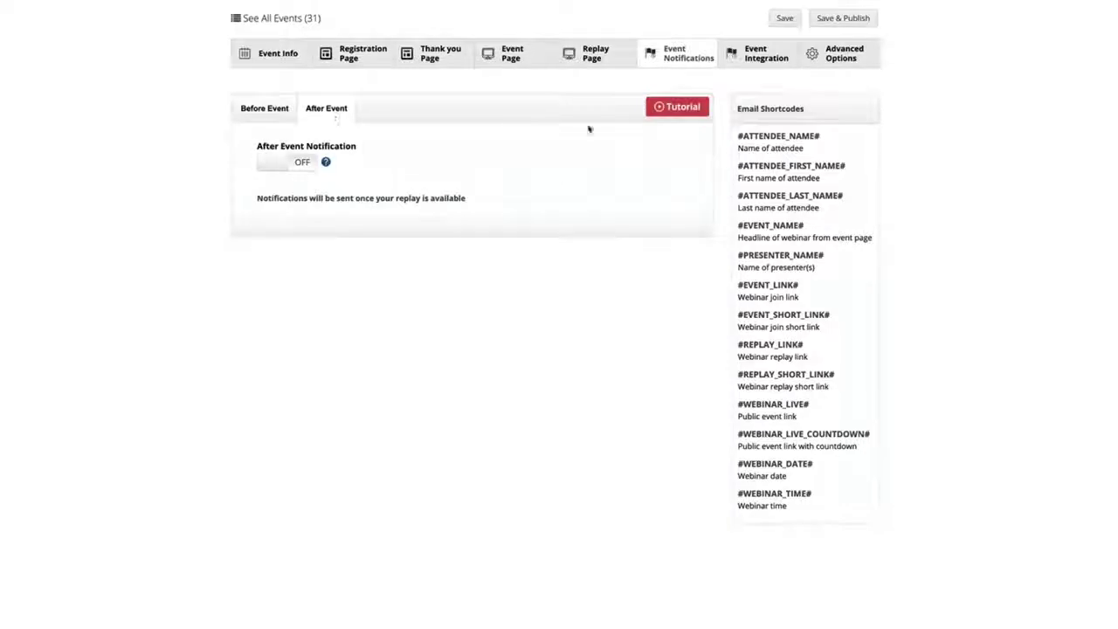
- Look through the autoresponder services offered for event integration and find the Zapier API Keys entry among the account options
click(760, 54)
click(298, 166)
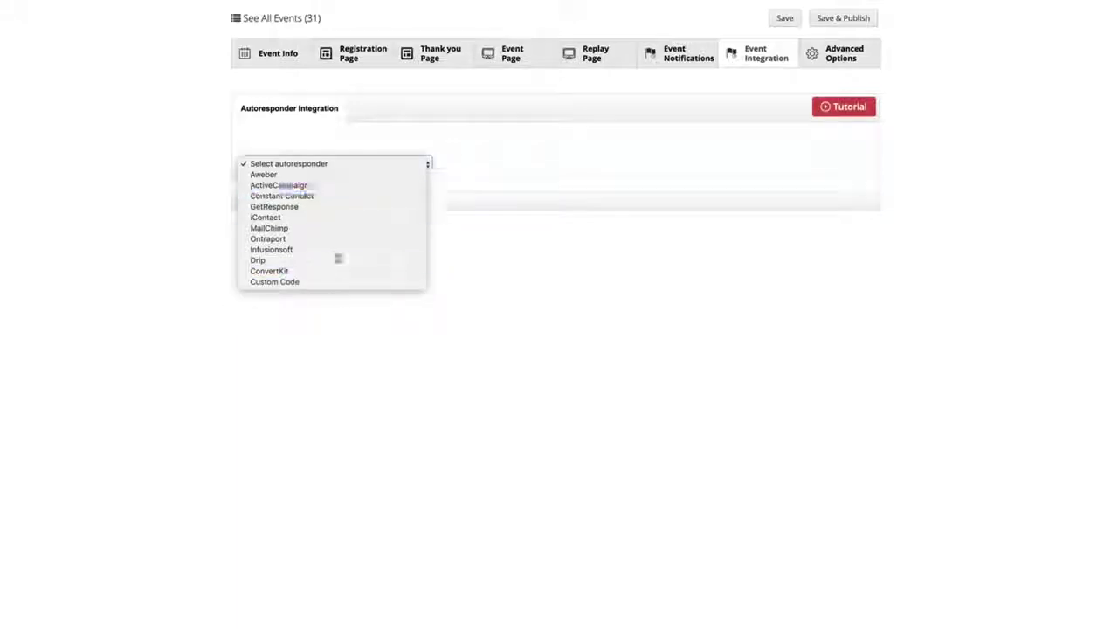
click(651, 150)
mouse_move(963, 60)
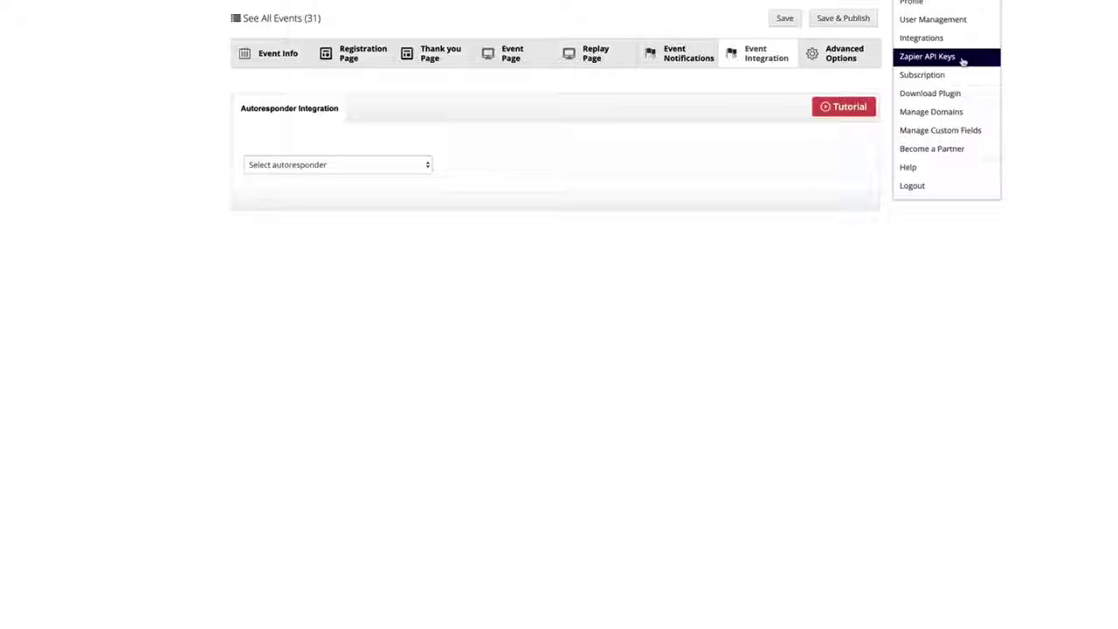
- Review the advanced options: countdown page, third party scripts, SEO, page URL renaming and social meta tag settings
click(863, 56)
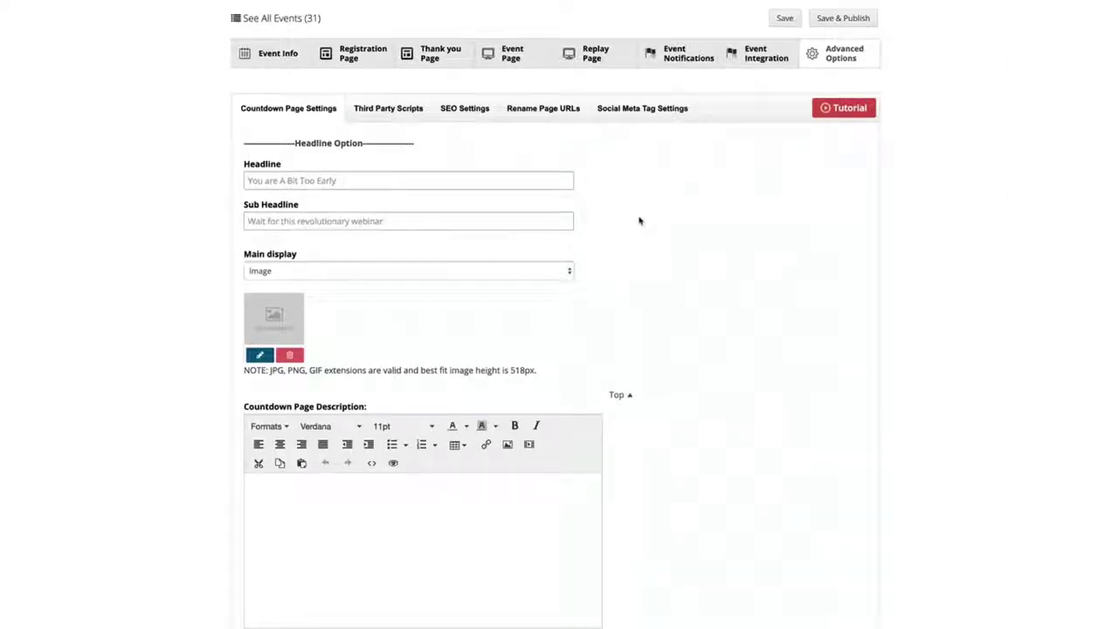
click(368, 114)
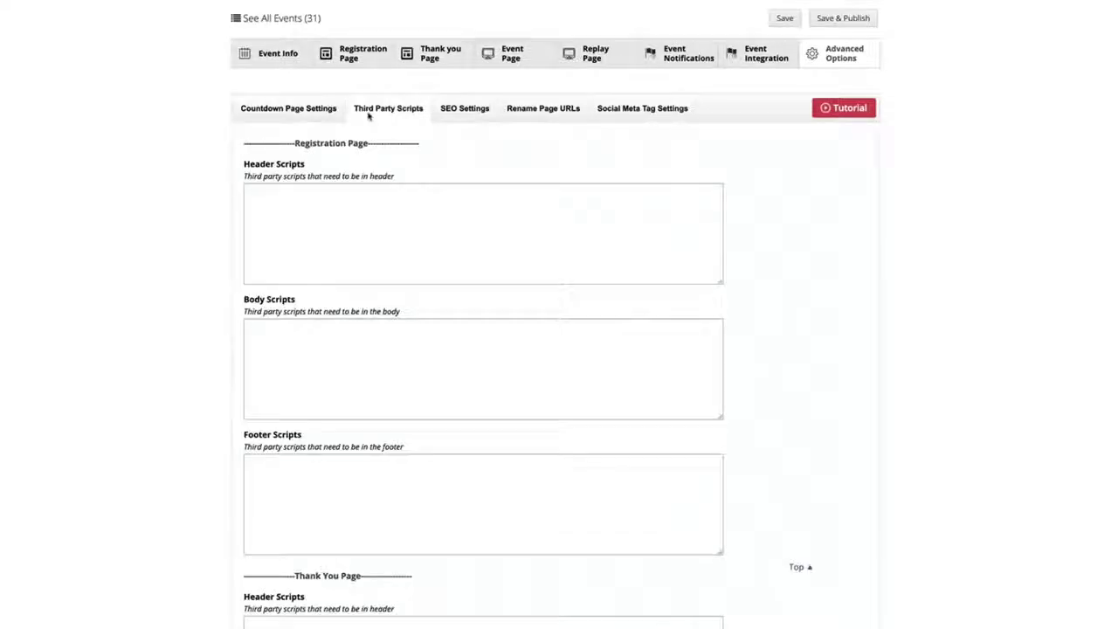
click(466, 111)
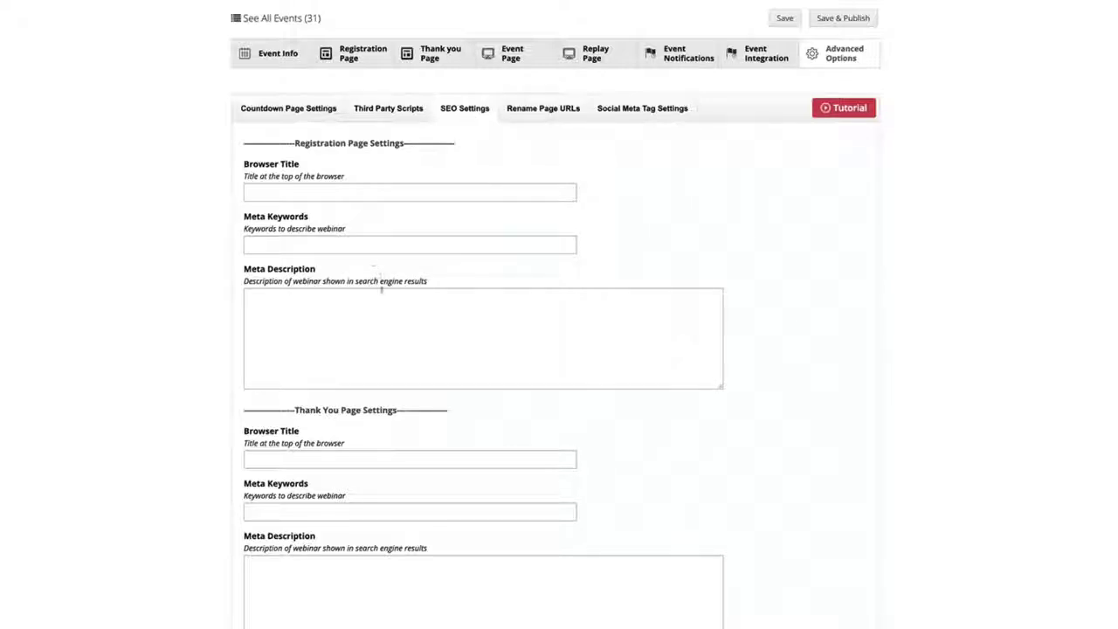
click(531, 111)
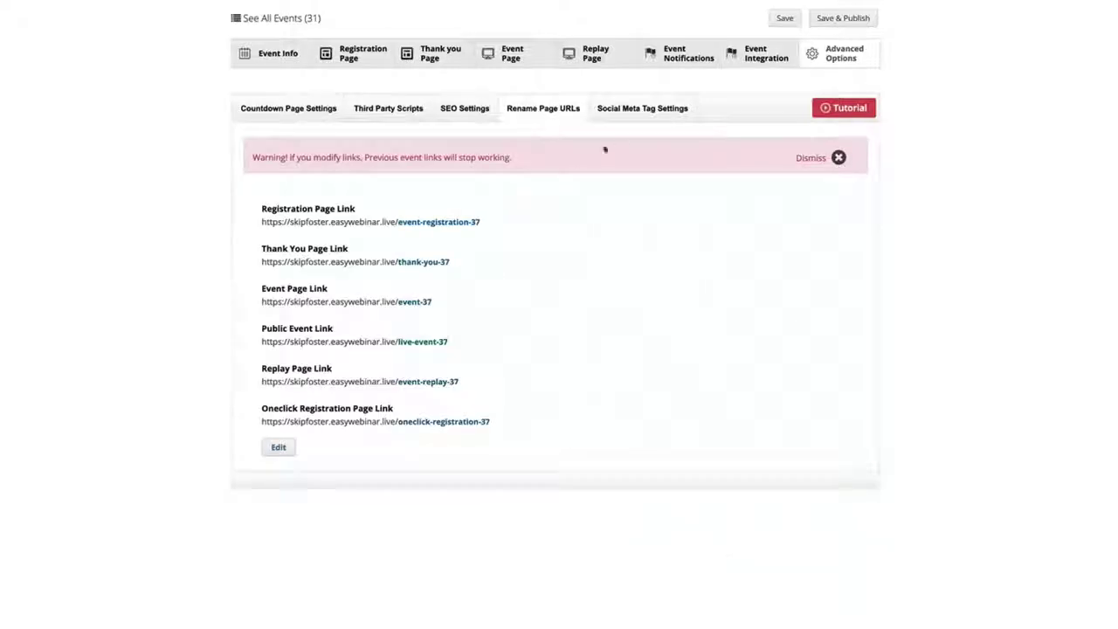
click(633, 110)
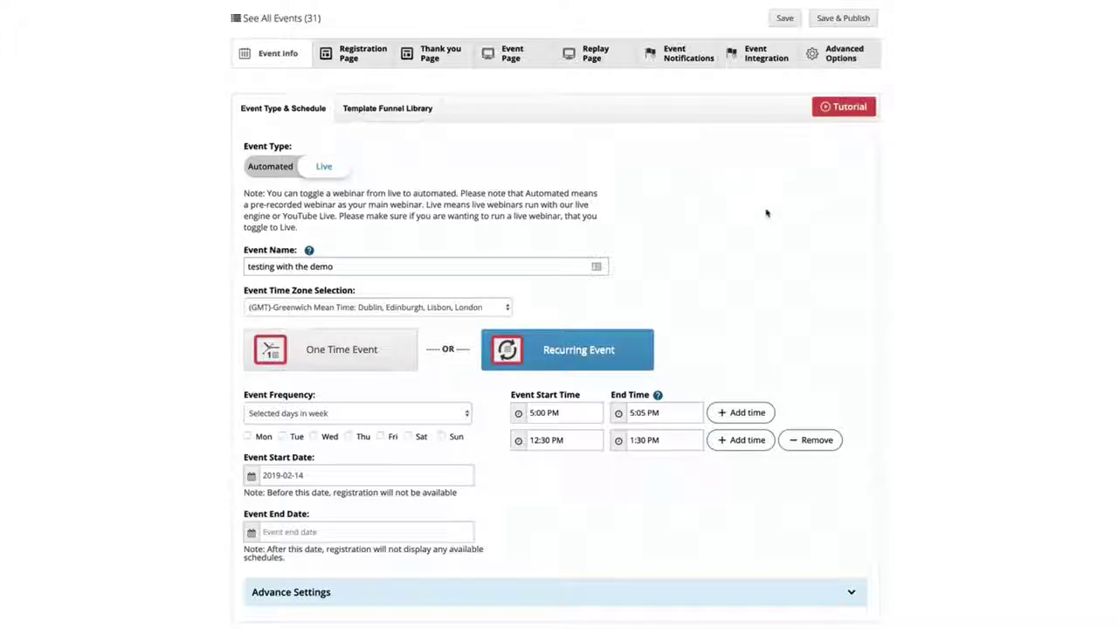
- Switch the event type to Automated in the event's type and schedule settings
click(282, 178)
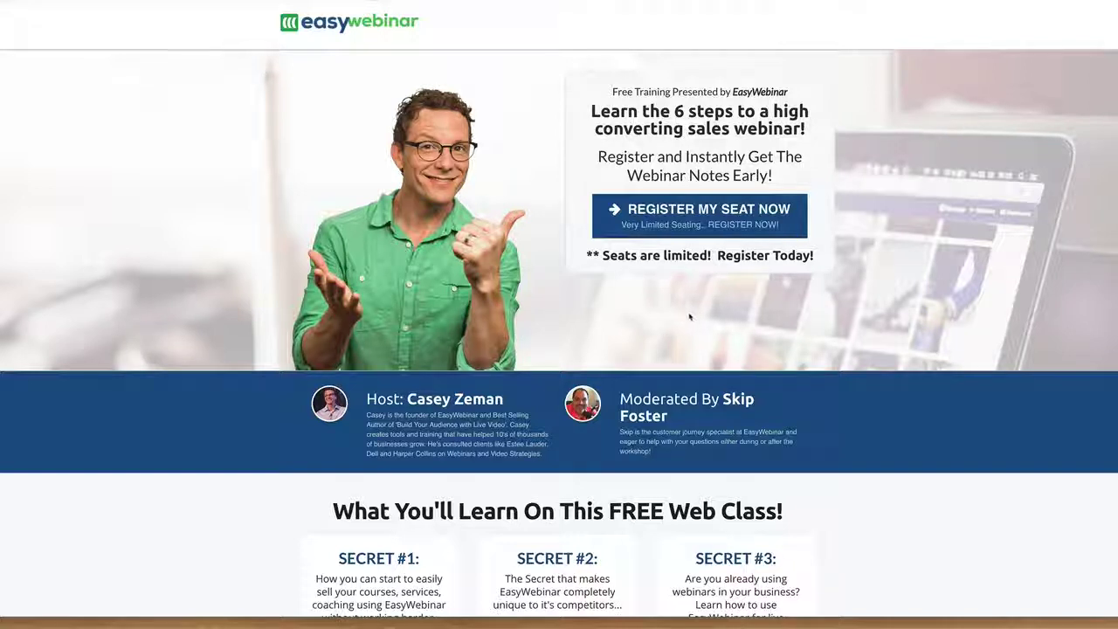
- View the registration form on the "Learn the 6 steps to a high converting sales webinar" page and close it
click(694, 222)
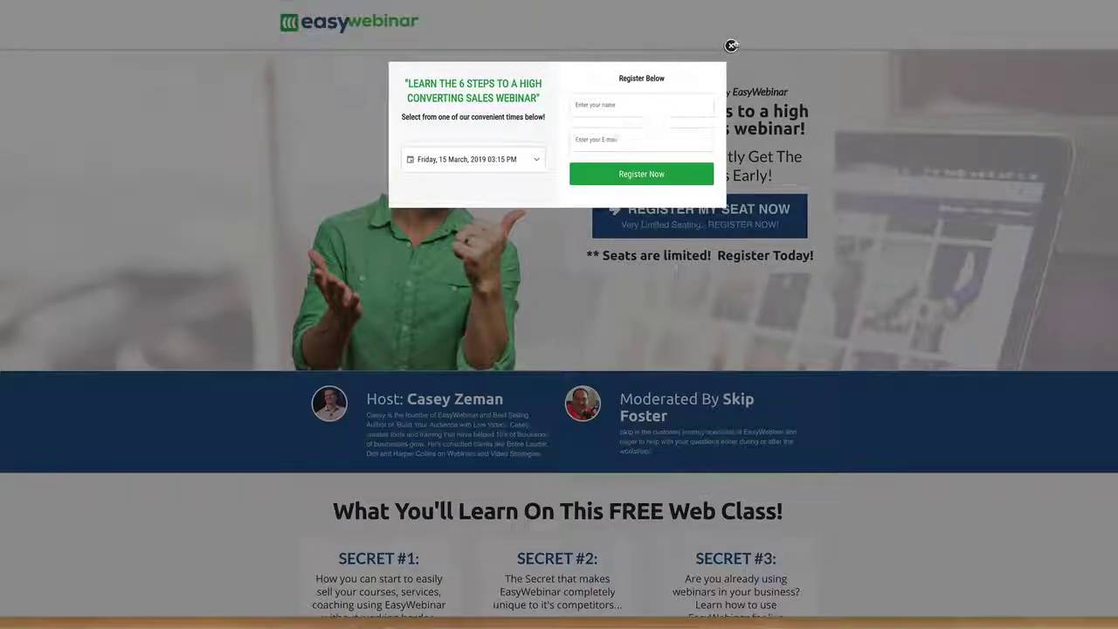
click(731, 45)
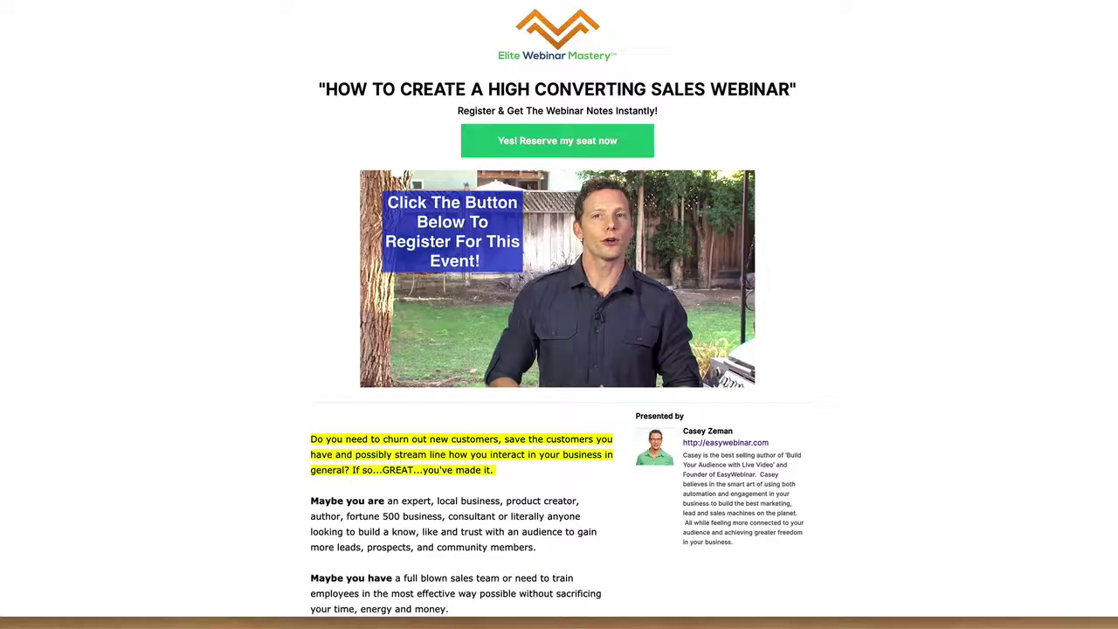
- Examine the Elite Webinar Mastery registration form and its available dates, and close the form without registering
click(568, 145)
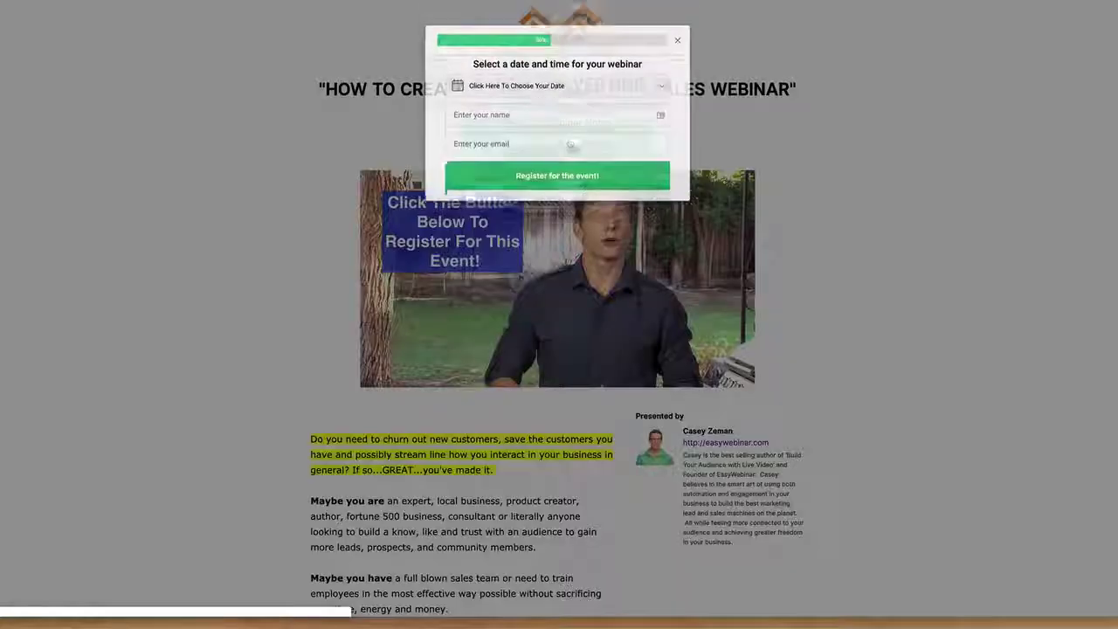
click(553, 108)
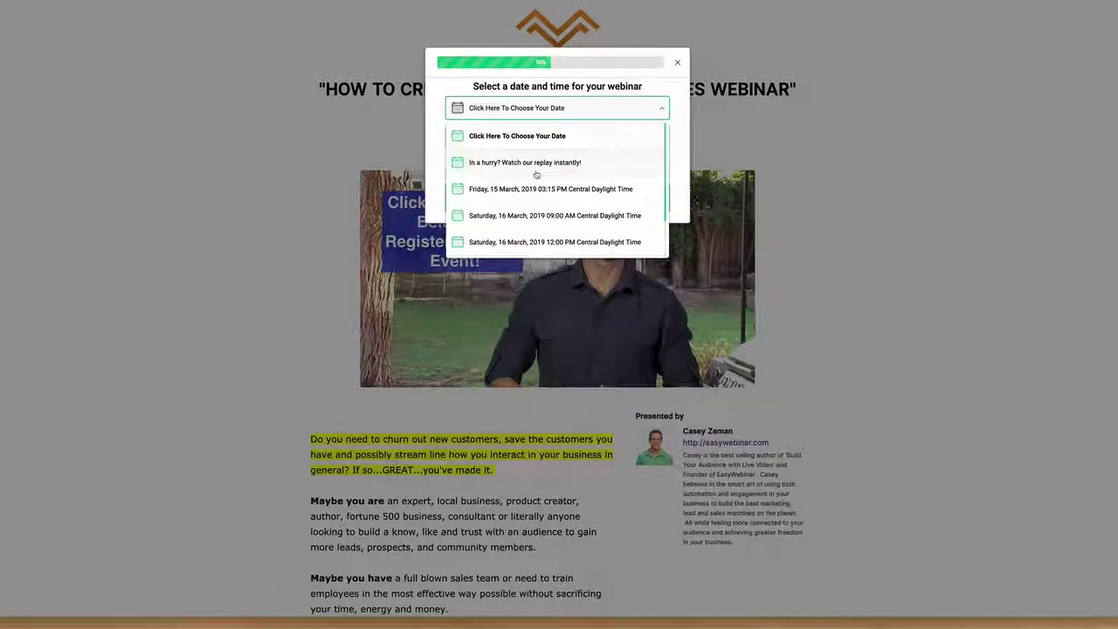
click(660, 108)
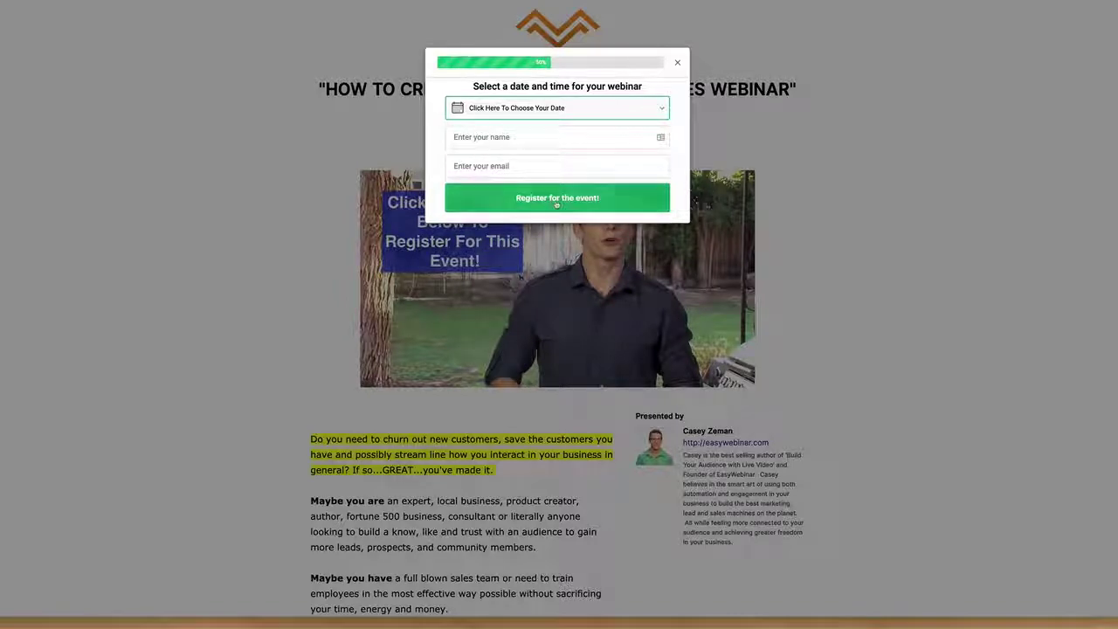
click(678, 65)
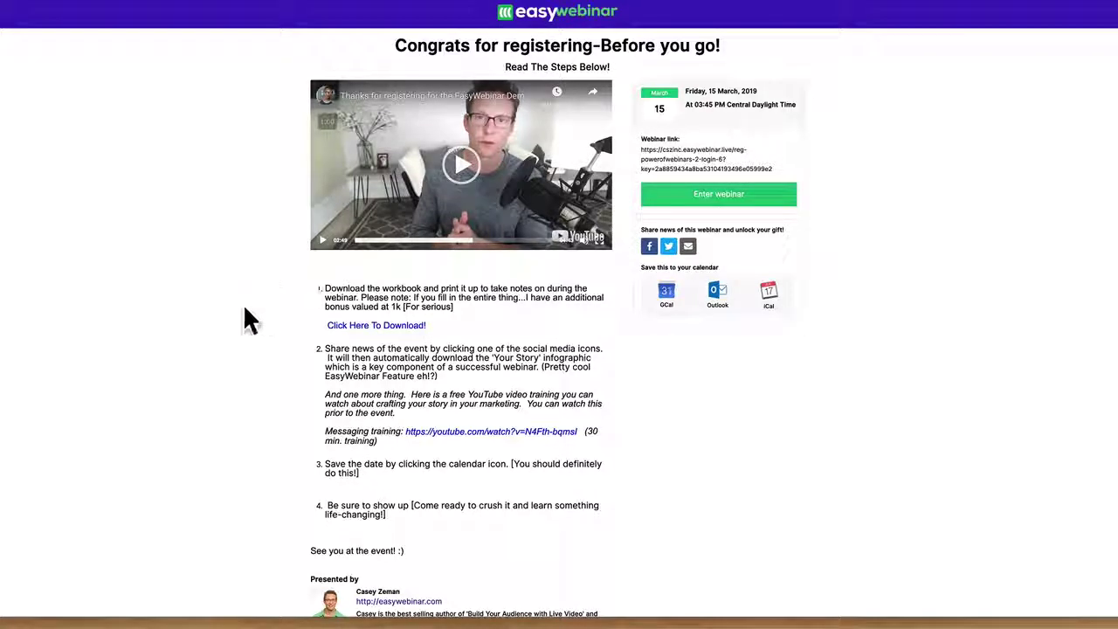
- Enter the webinar from the sample thank you page and turn on the video's sound
click(729, 199)
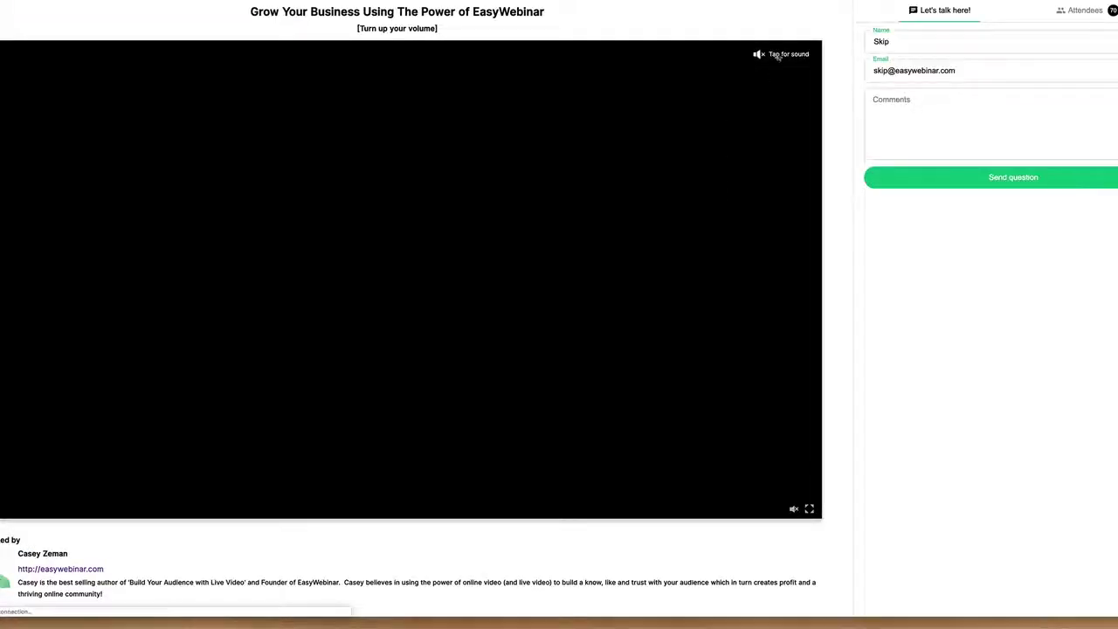
click(776, 55)
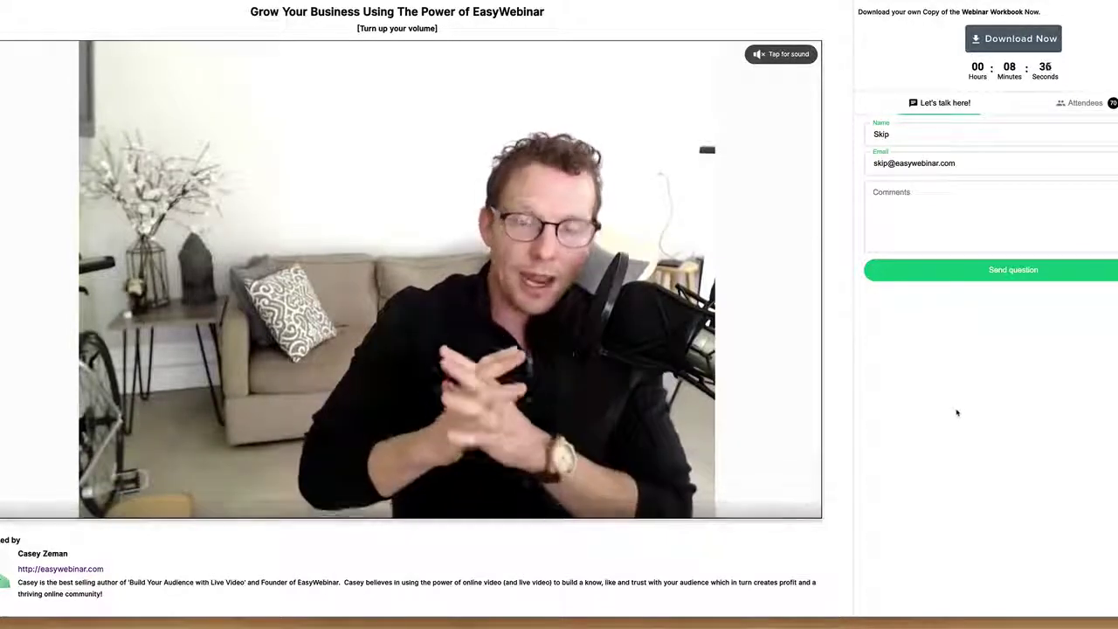
click(773, 56)
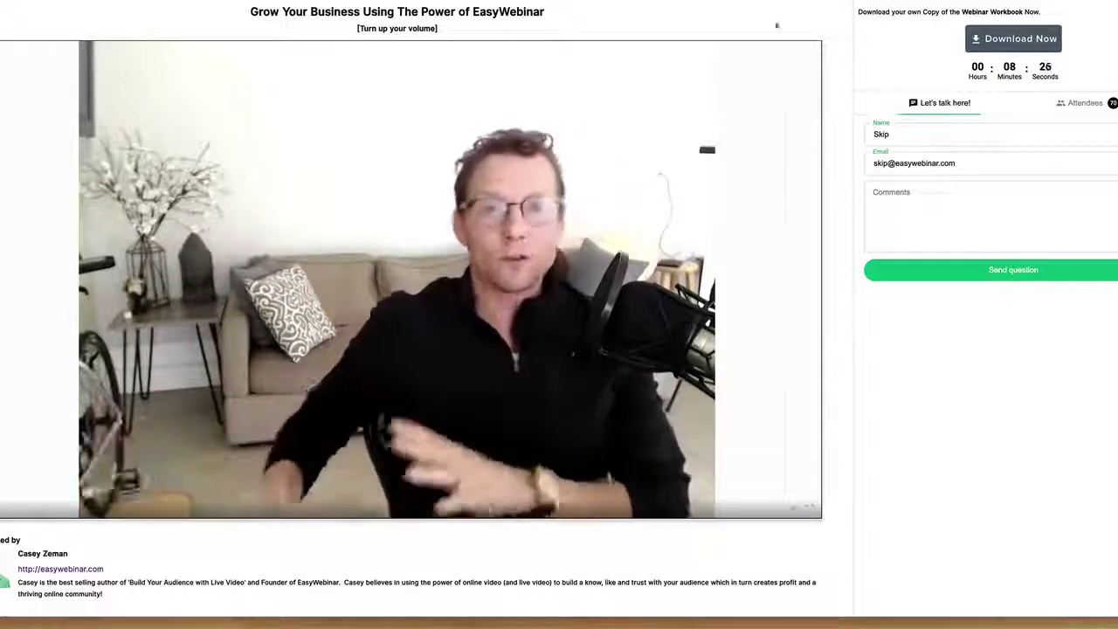
- Mute the webinar site in the browser
right_click(836, 0)
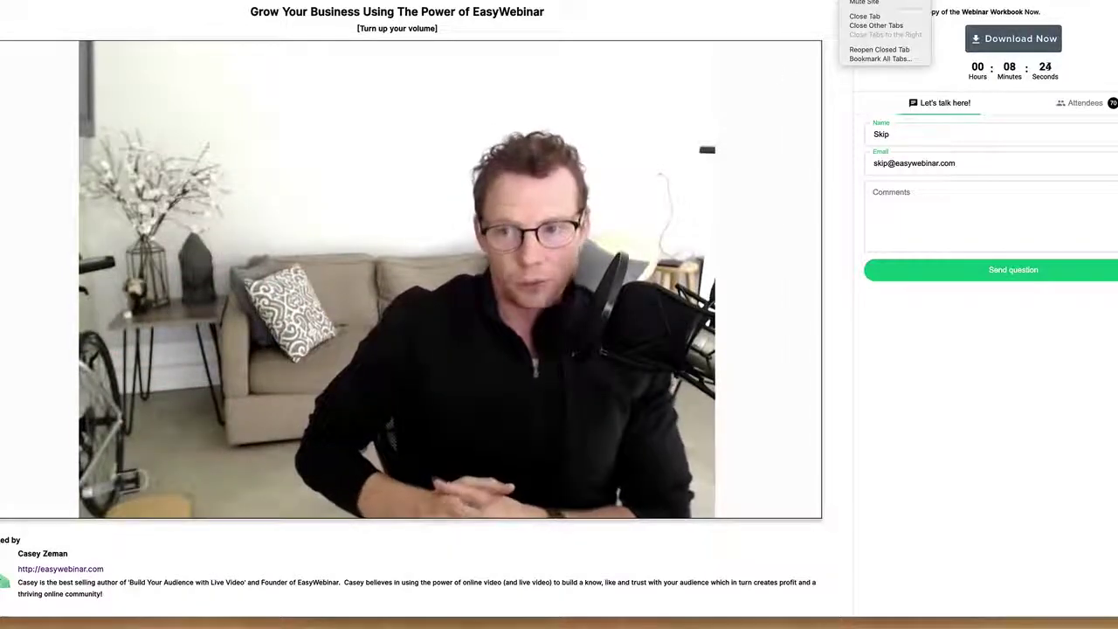
click(854, 2)
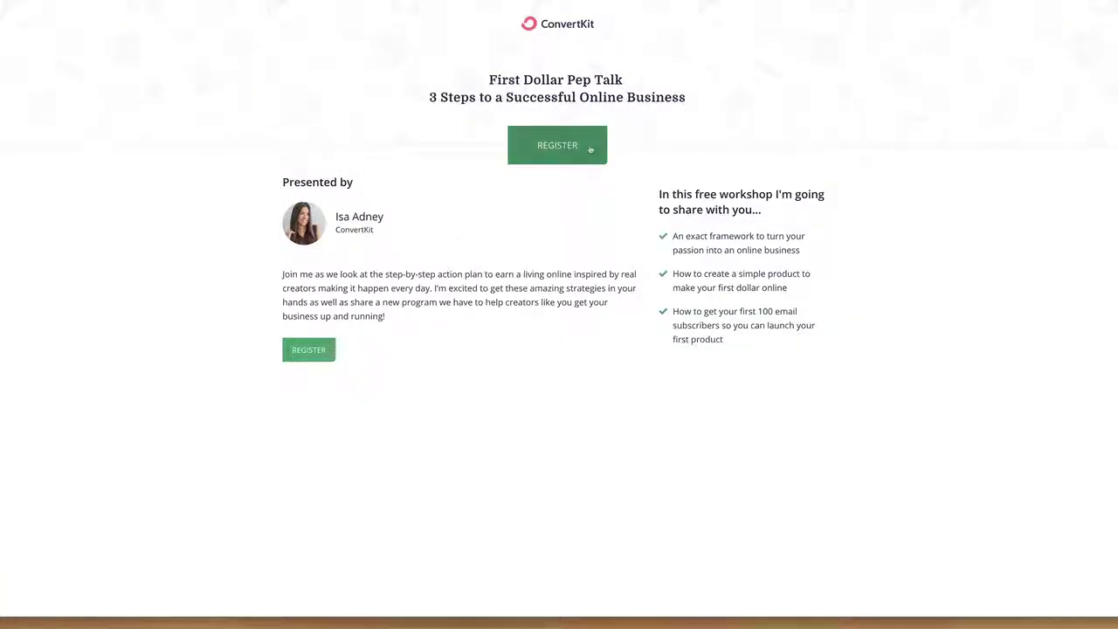
- Open the registration form for ConvertKit's First Dollar Pep Talk, try submitting it empty, and close it
click(557, 145)
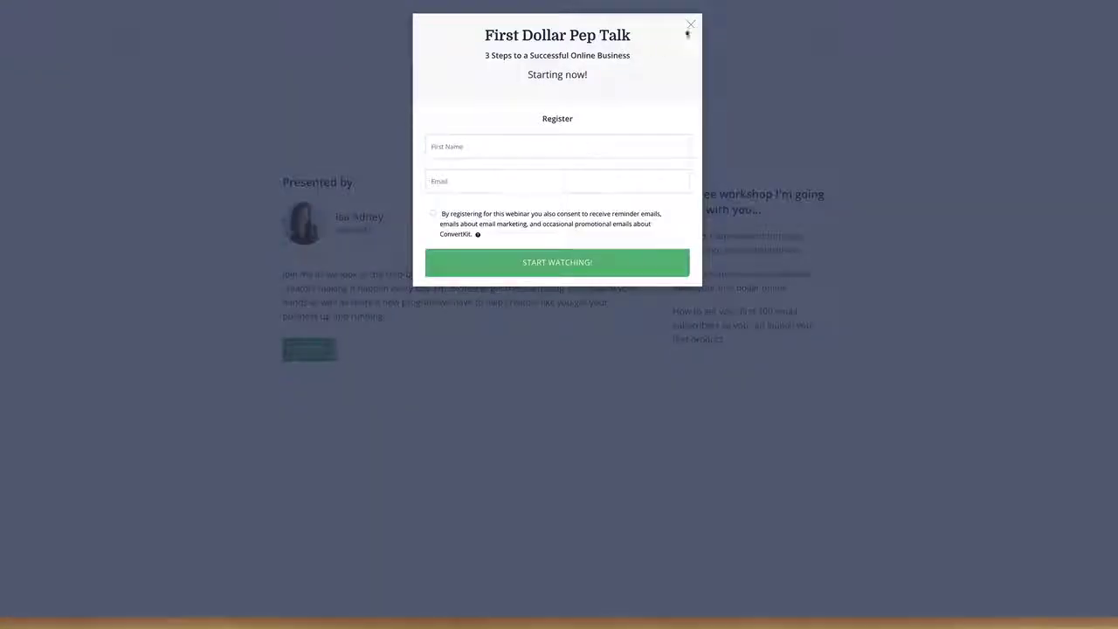
click(588, 262)
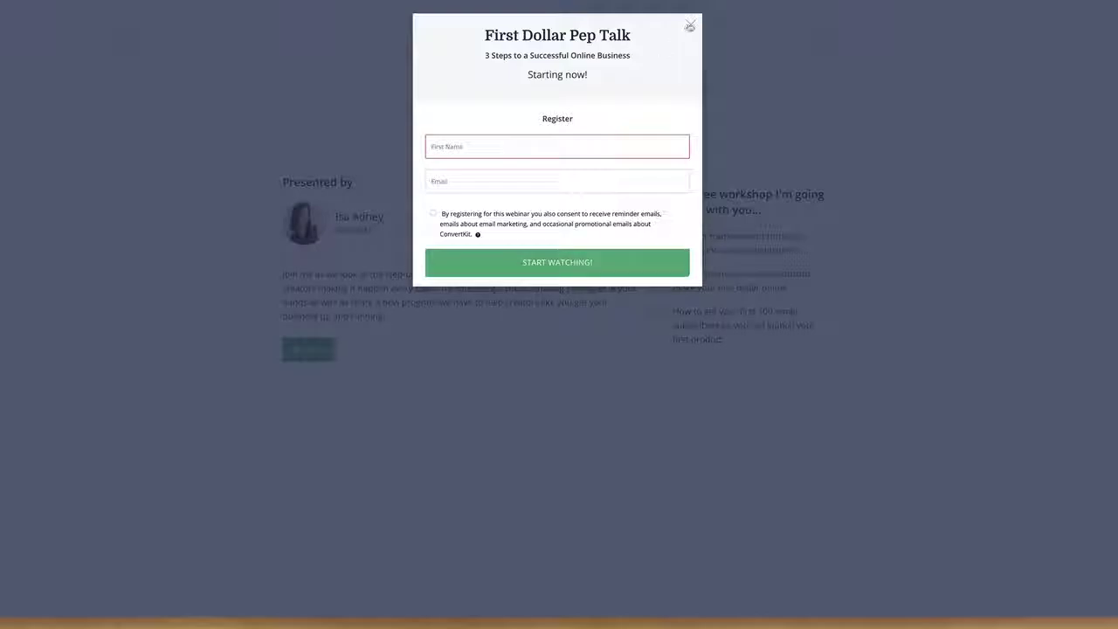
click(690, 27)
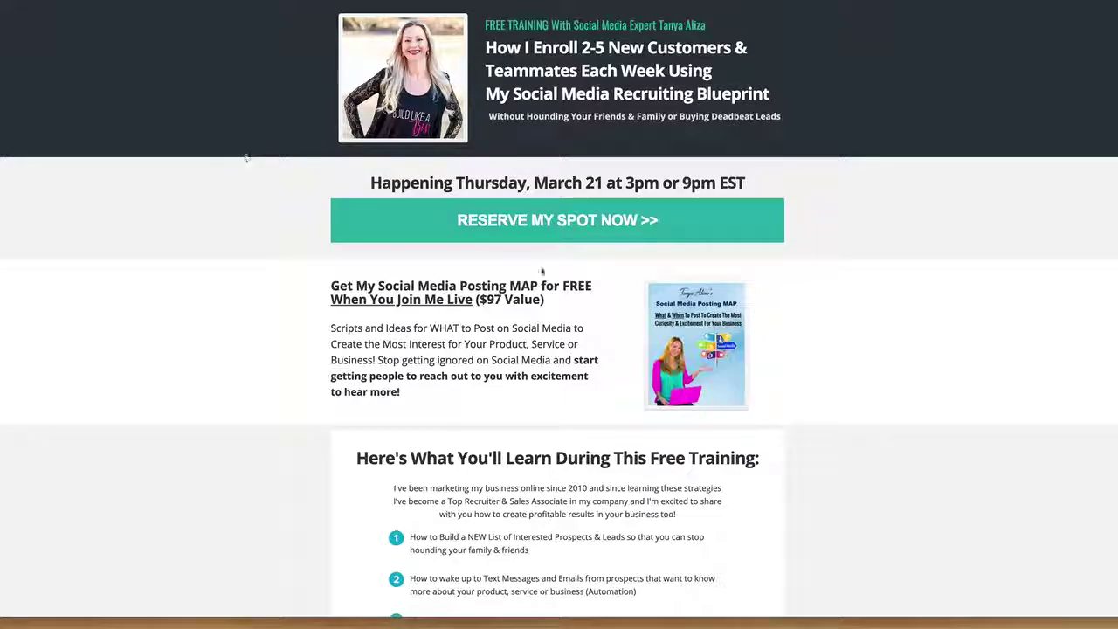
- View the spot reservation form on the Social Media Recruiting Blueprint training page and close it
click(603, 229)
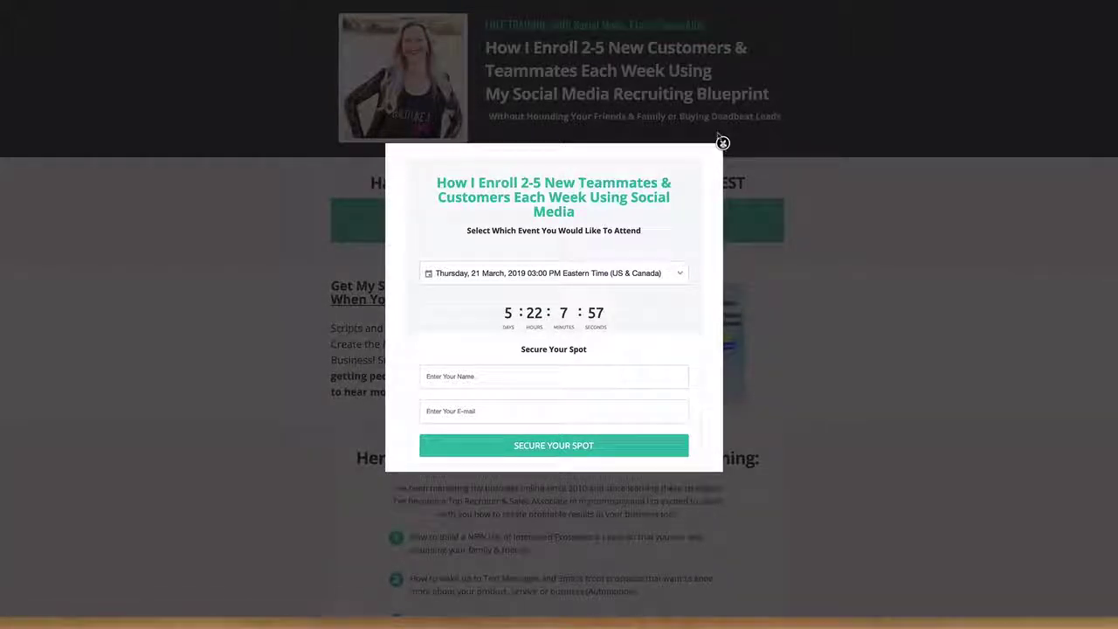
click(723, 143)
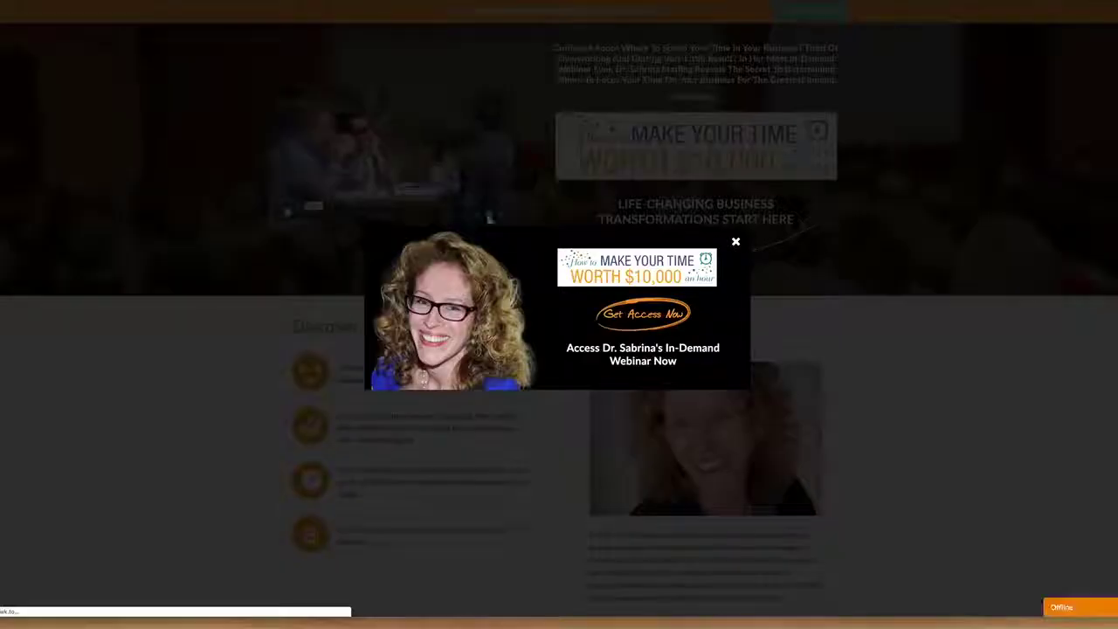
- Dismiss the popup on the "How to Make Your Time Worth $10,000 an Hour" page and examine the page and its access link
click(735, 242)
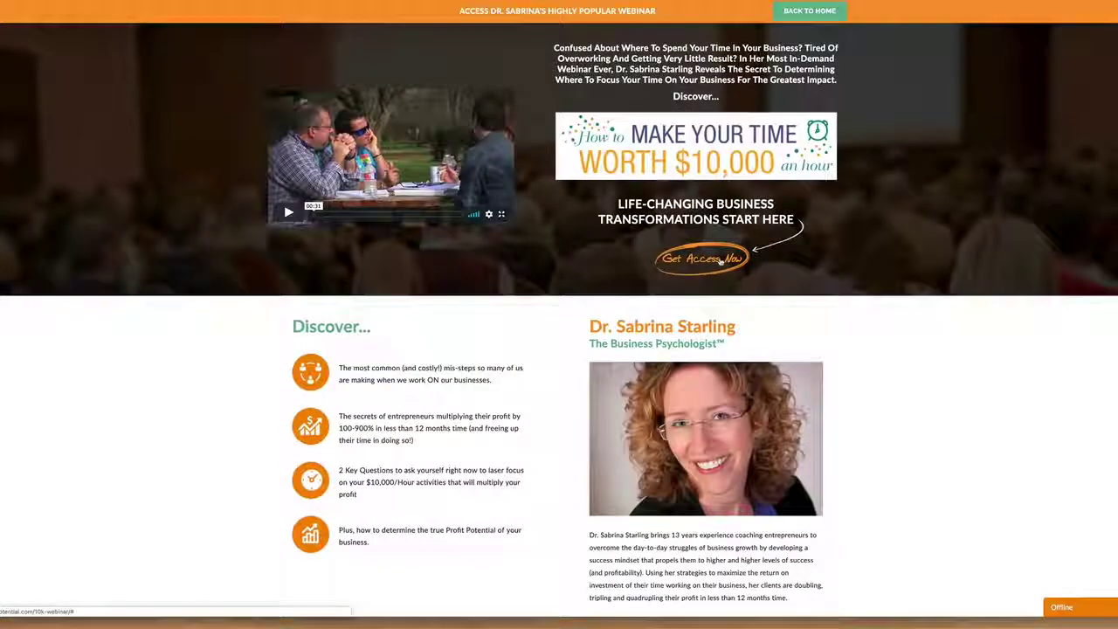
click(719, 262)
scroll(720, 262, down, 2)
click(713, 60)
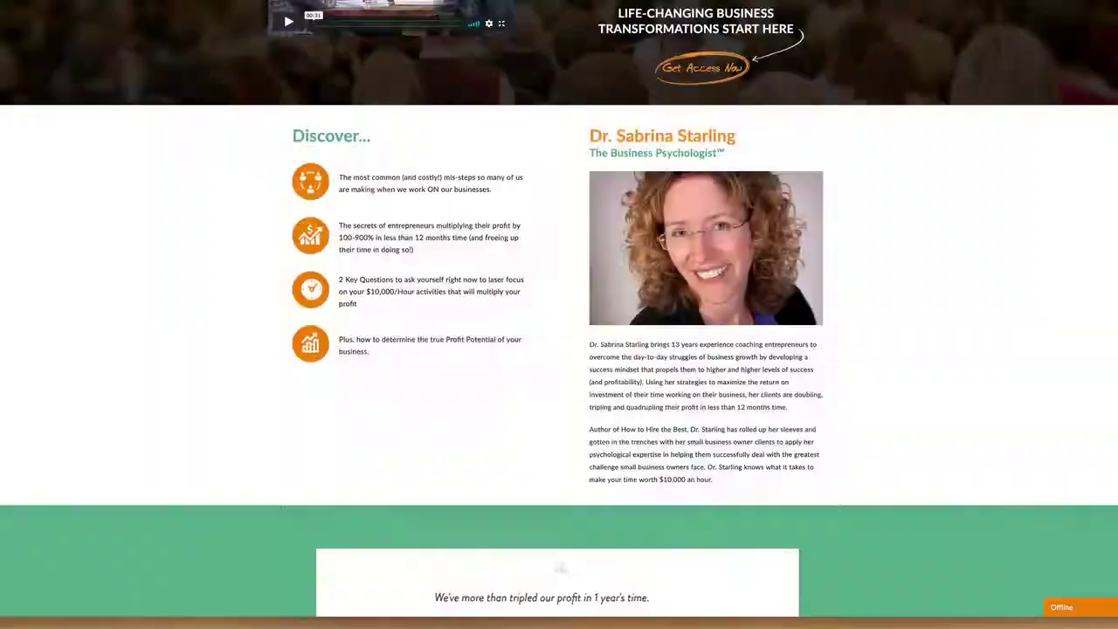
scroll(160, 184, up, 3)
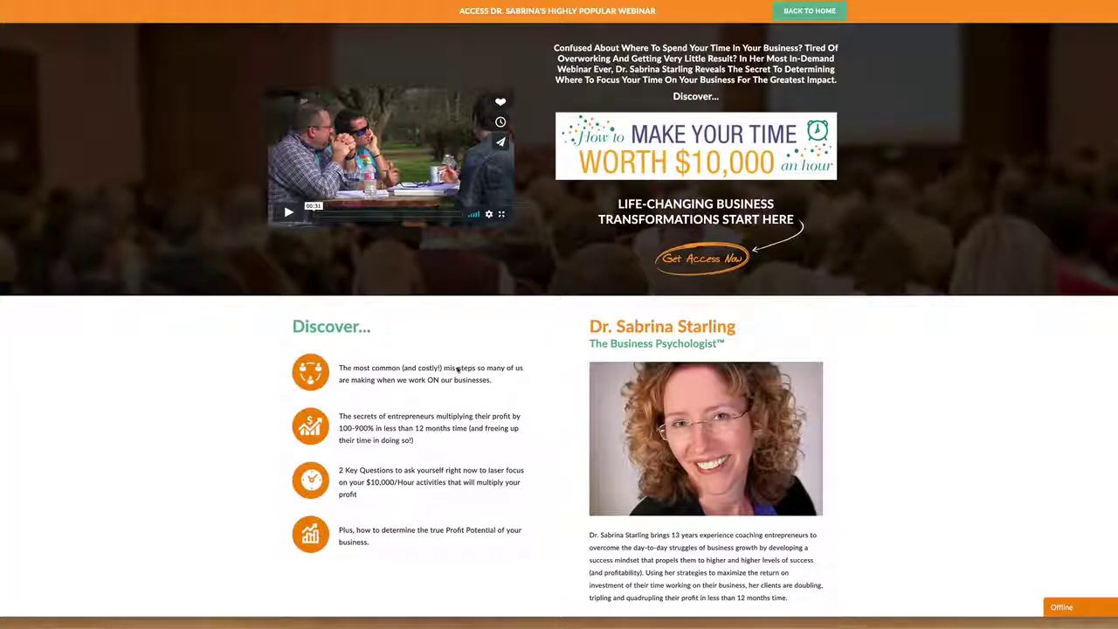
click(718, 267)
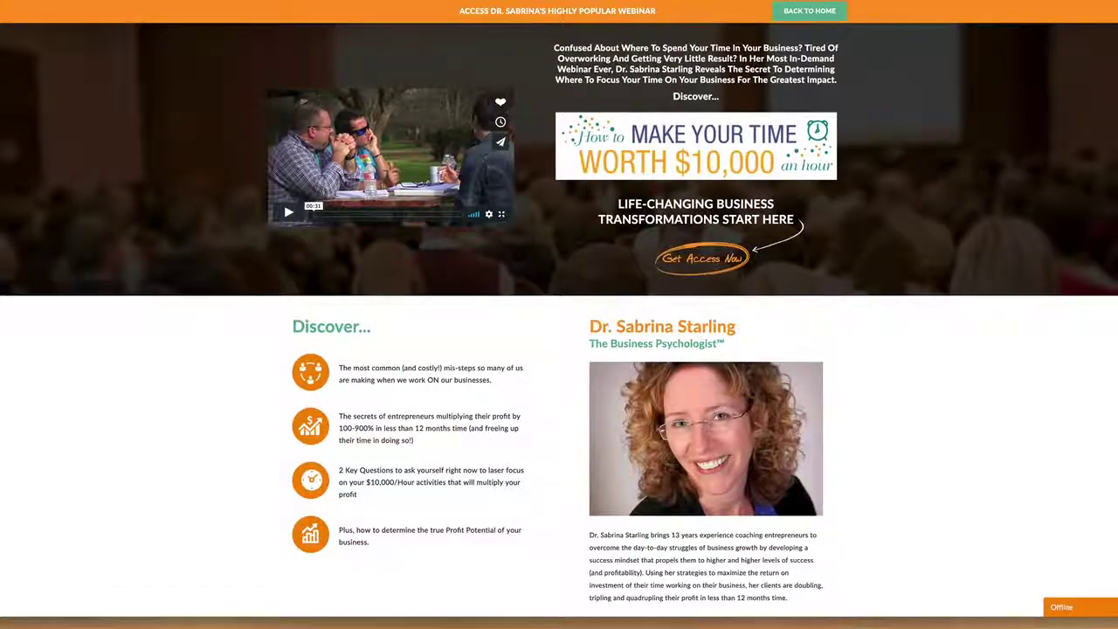